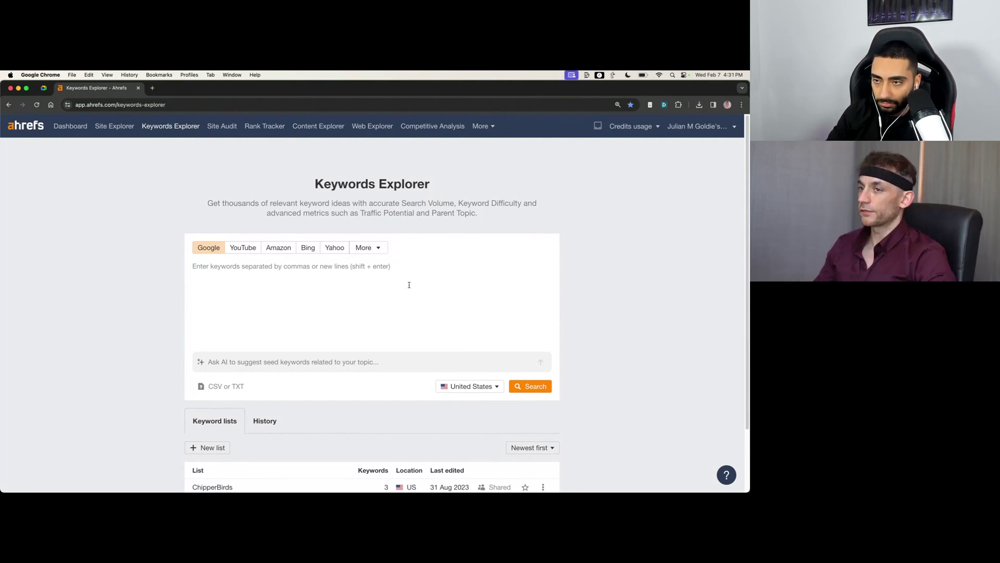
Step: Search 'SEO' in Keywords Explorer and show all matching terms
type("SEO")
key("Return")
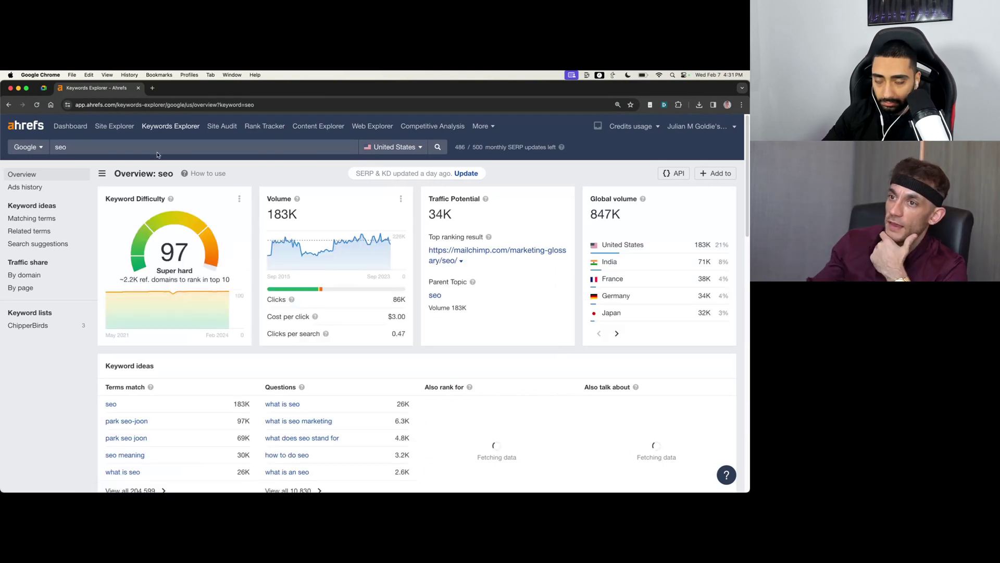
scroll(136, 324, "down", 3)
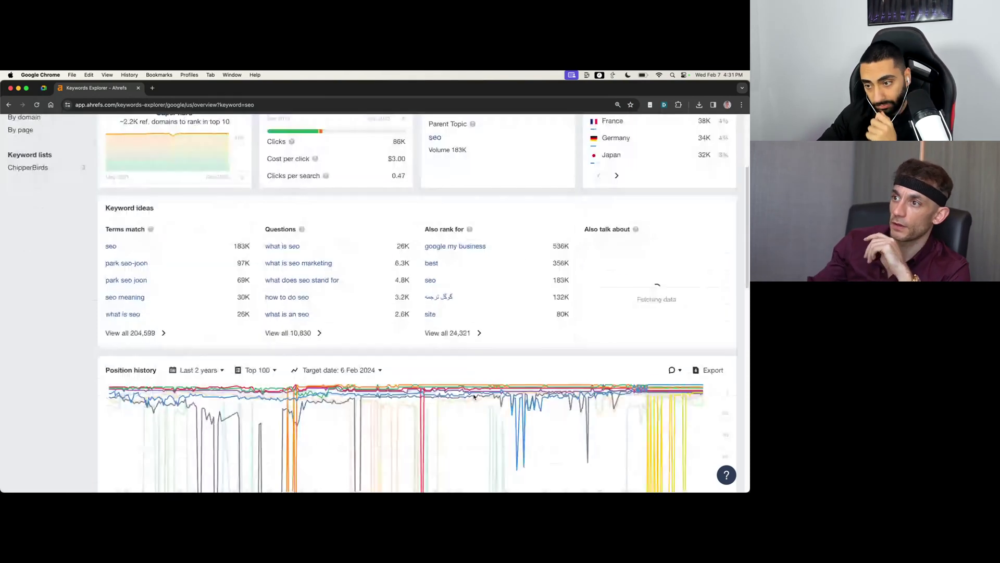
left_click(133, 333)
Step: Filter the matching terms to a maximum keyword difficulty of 0
left_click(118, 219)
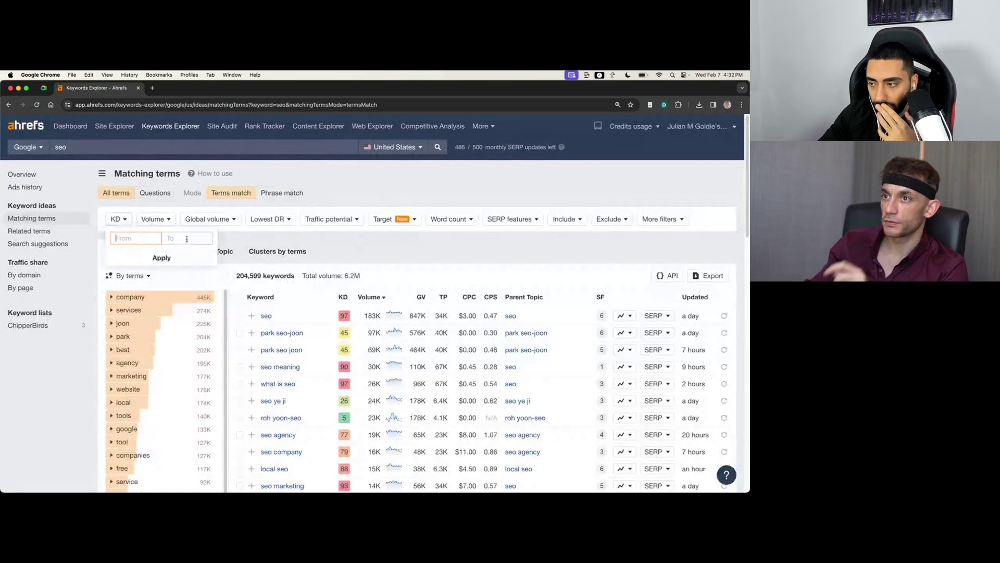
left_click(186, 239)
type("1")
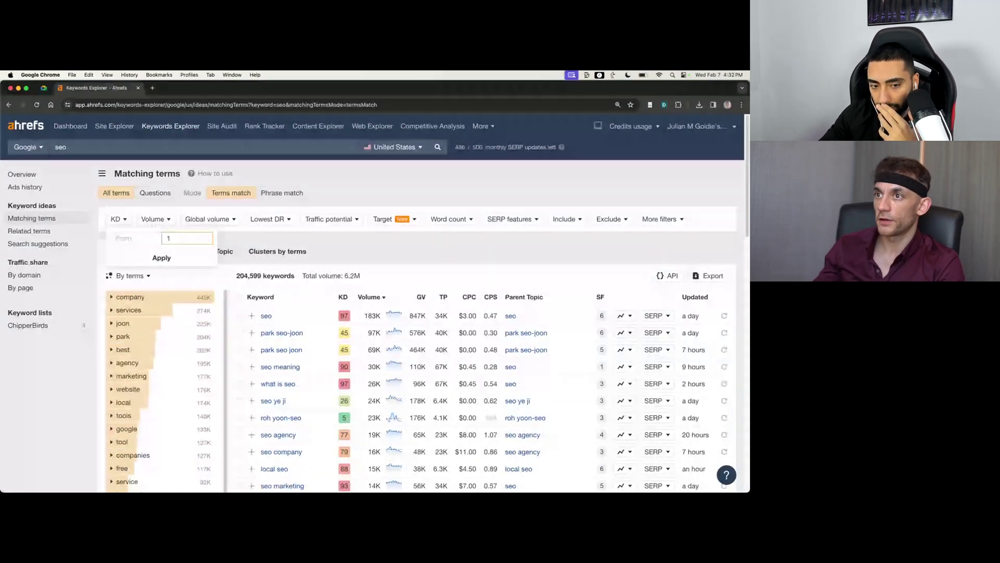
key("BackSpace")
type("0")
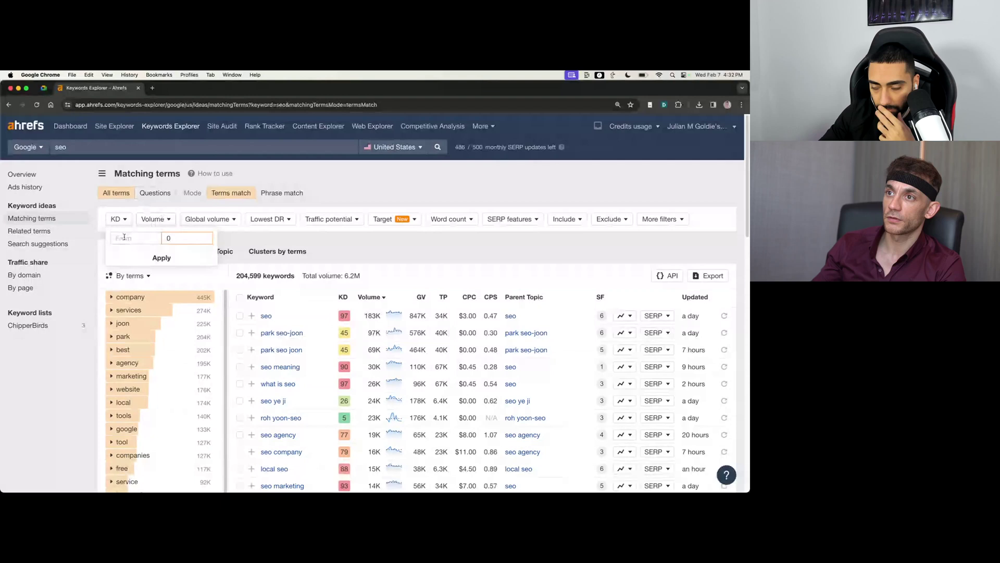
left_click(156, 258)
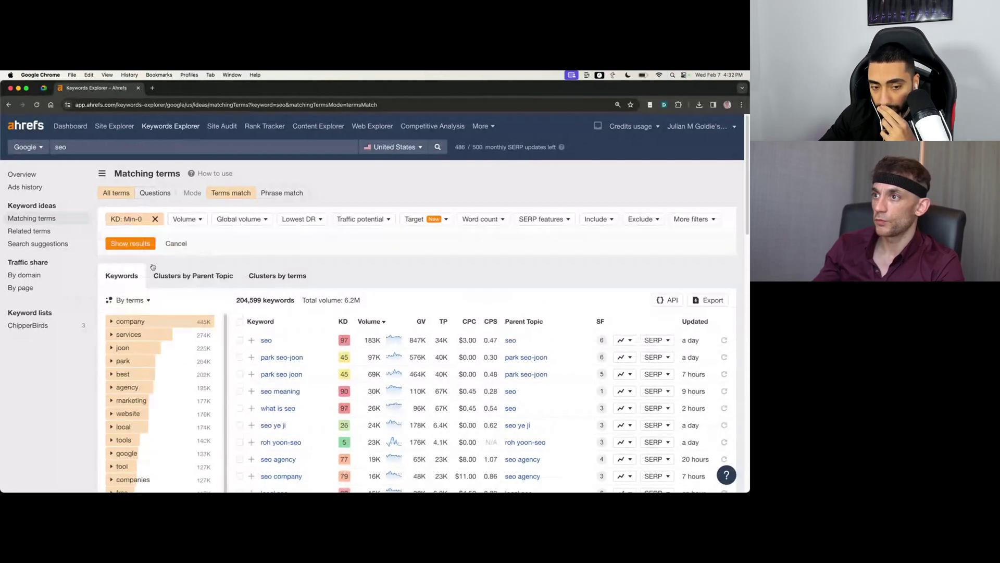
Step: Limit lowest ranking DR to 30 in the top 5, leaving 3,138 keywords
left_click(300, 219)
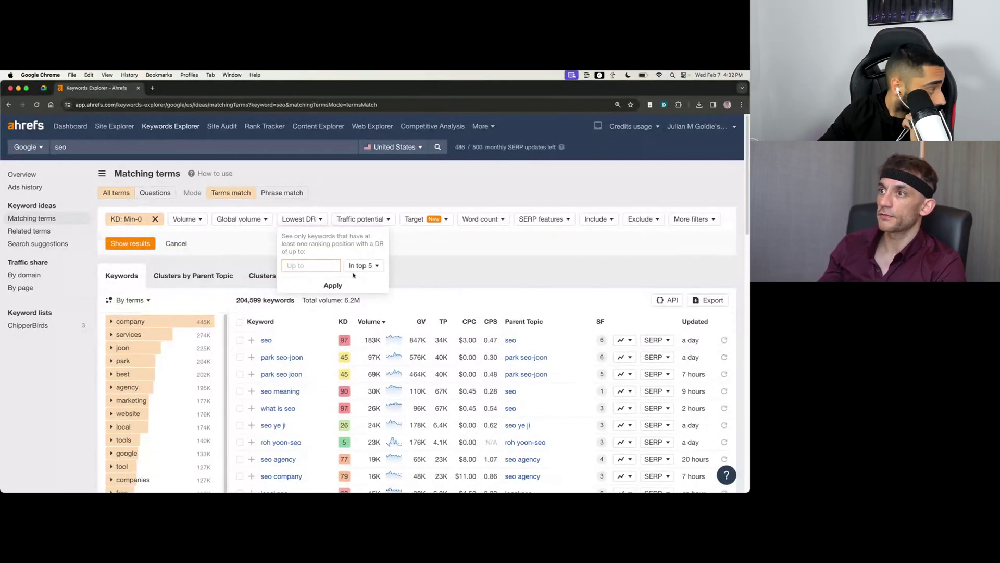
type("15")
key("BackSpace")
key("BackSpace")
type("30")
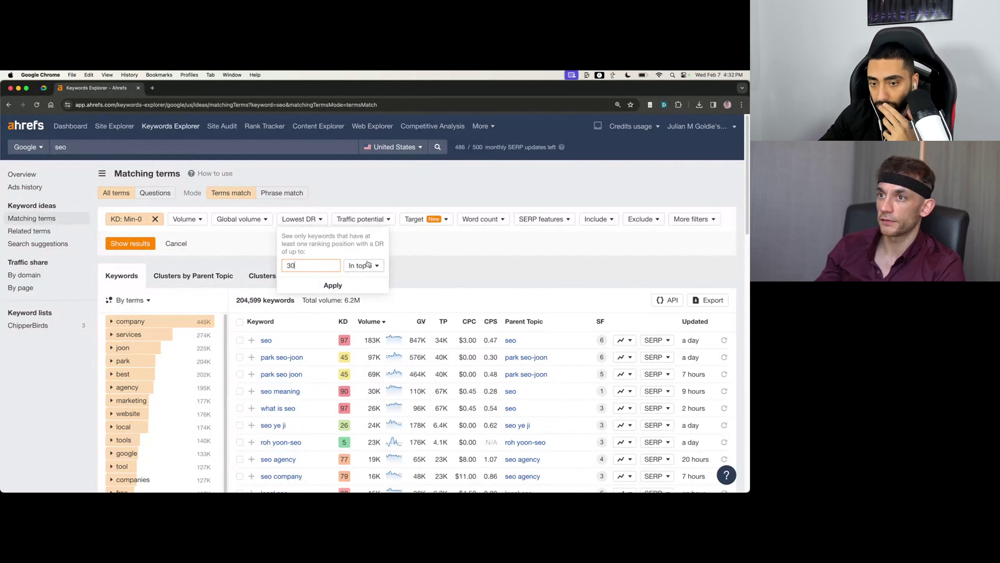
left_click(333, 285)
left_click(130, 260)
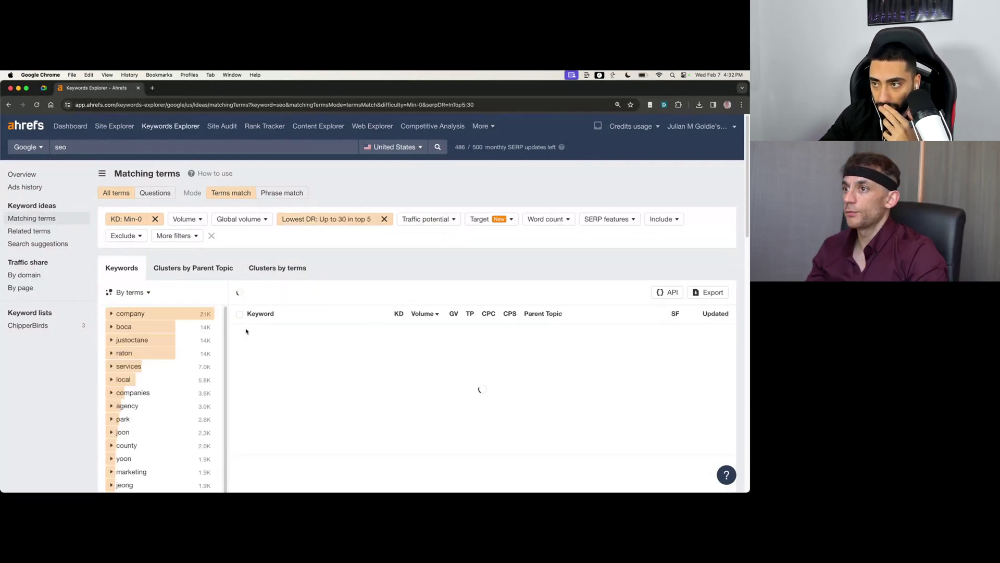
Step: Open 'fort lauderdale mobile seo' from the filtered list in a new tab
scroll(337, 298, "down", 3)
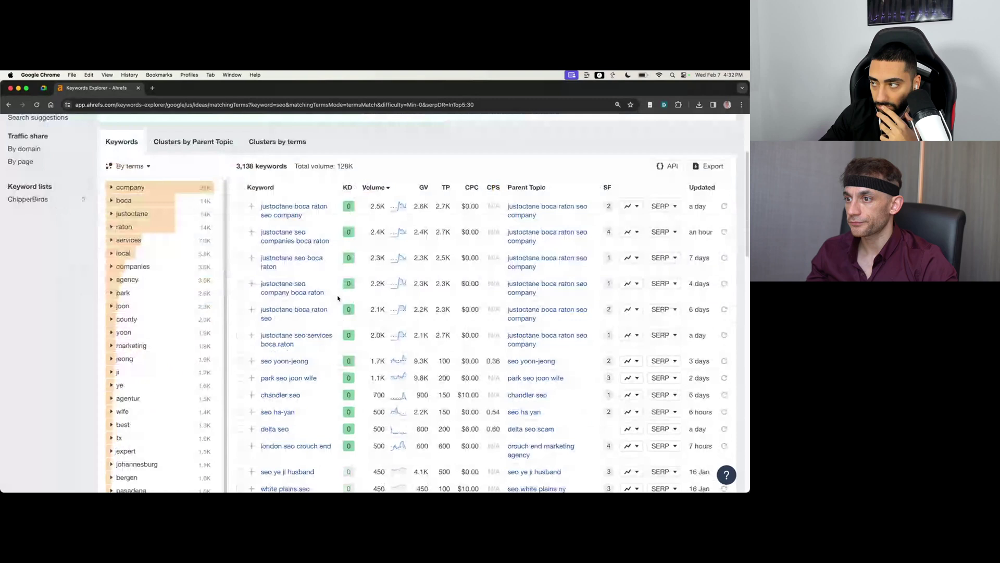
scroll(338, 298, "down", 5)
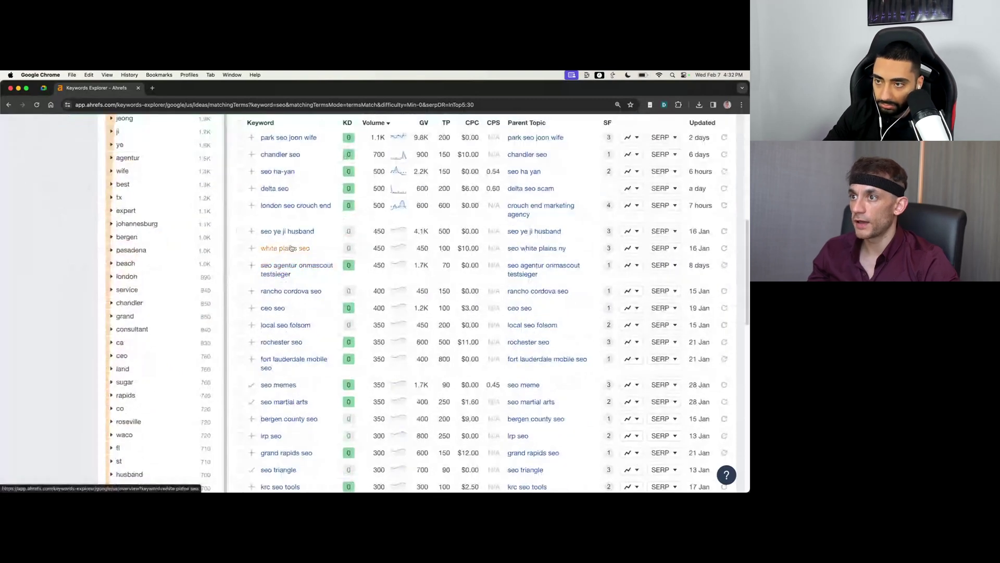
scroll(311, 405, "up", 2)
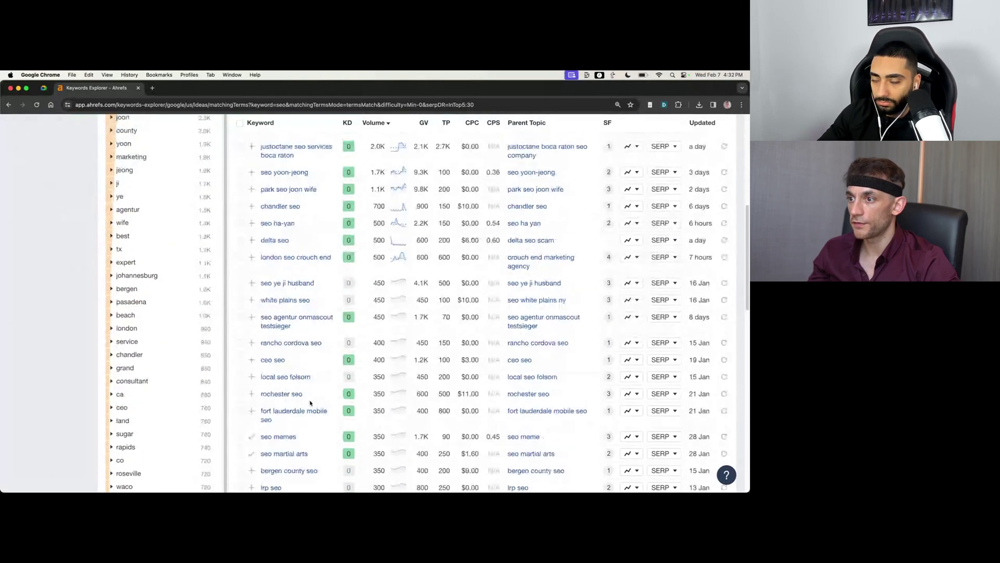
scroll(311, 406, "down", 2)
left_click(292, 310, "super")
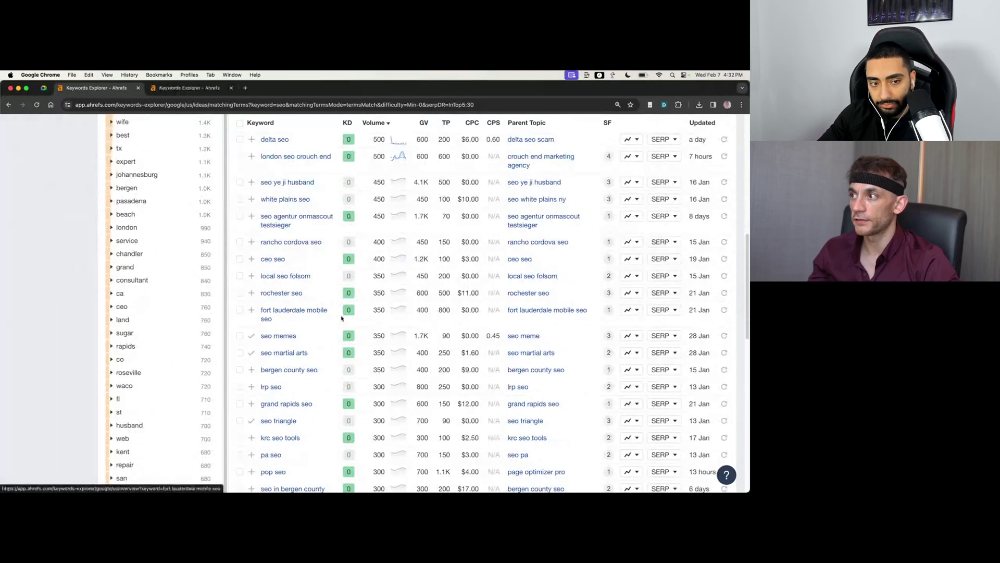
left_click(197, 89)
Step: Review its overview (KD 0, volume 350, traffic potential 800) and top-10 SERP results
key("super+f")
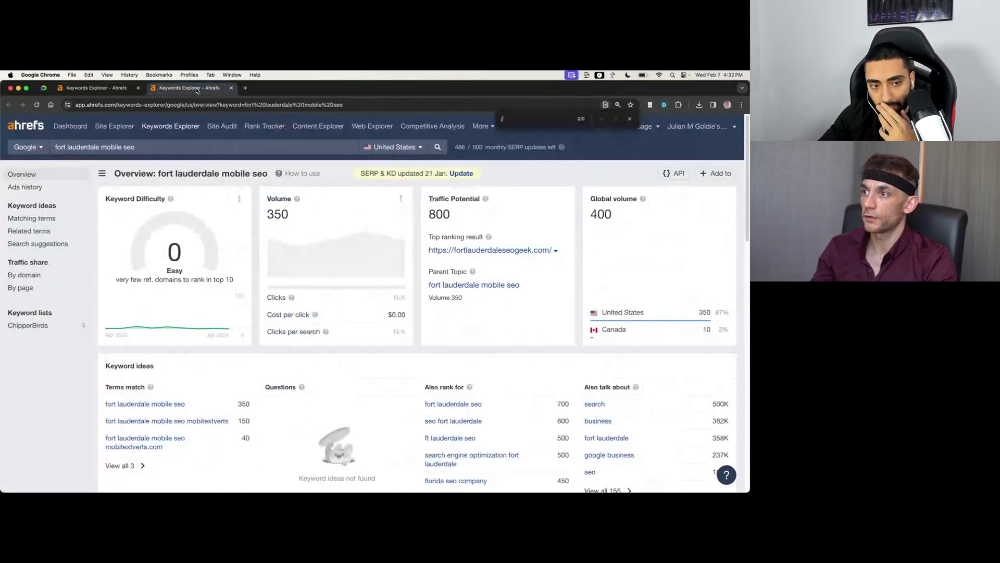
type("julian")
key("Return")
key("Escape")
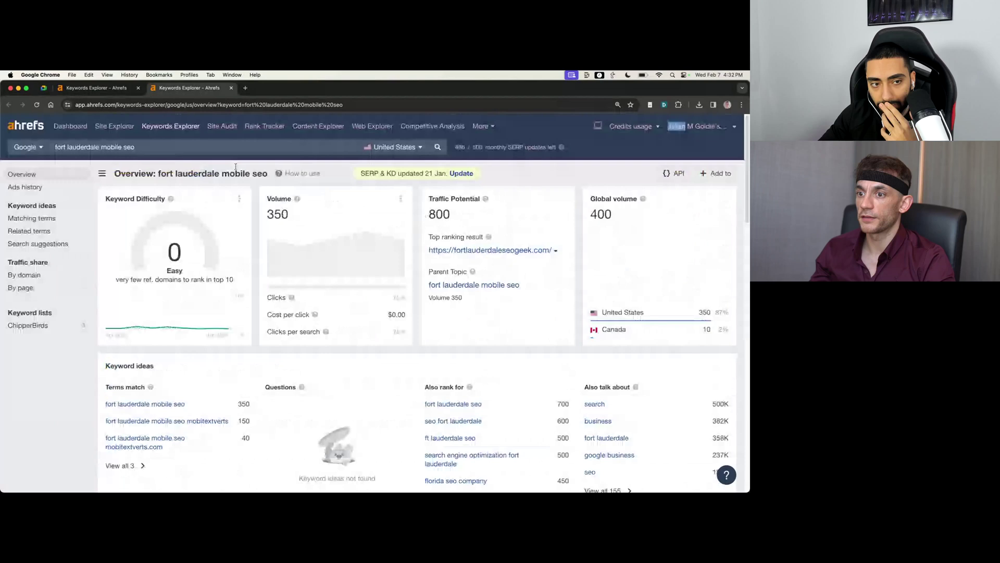
scroll(239, 289, "down", 1)
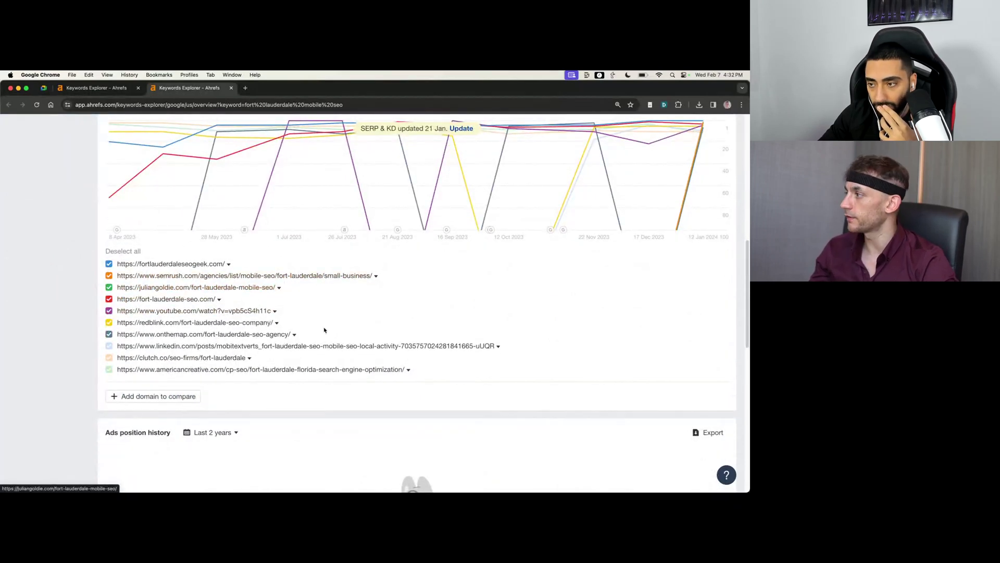
scroll(360, 297, "up", 10)
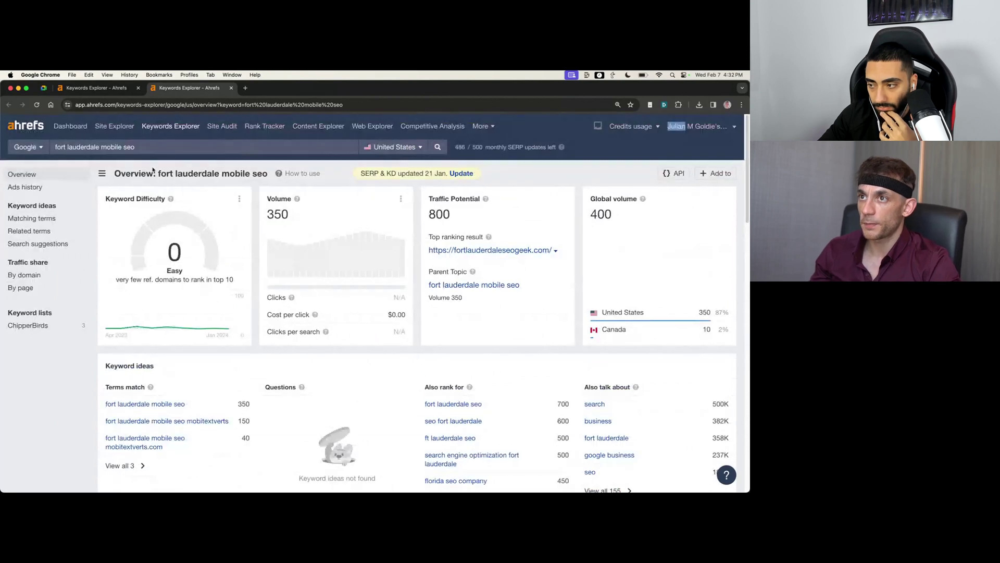
left_click_drag(156, 173, 269, 178)
left_click(265, 176)
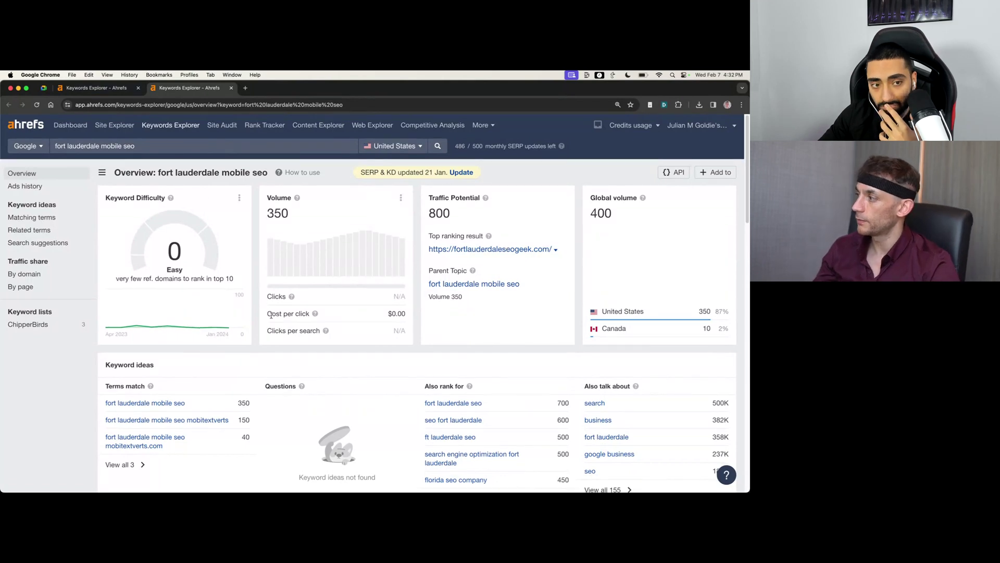
scroll(268, 307, "down", 3)
scroll(248, 274, "up", 3)
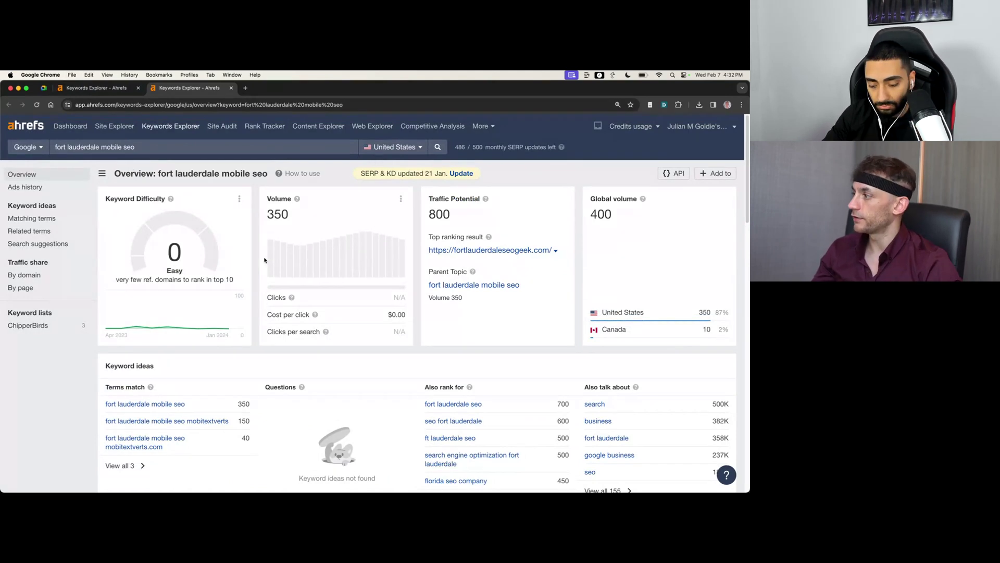
scroll(268, 262, "down", 20)
scroll(308, 265, "up", 3)
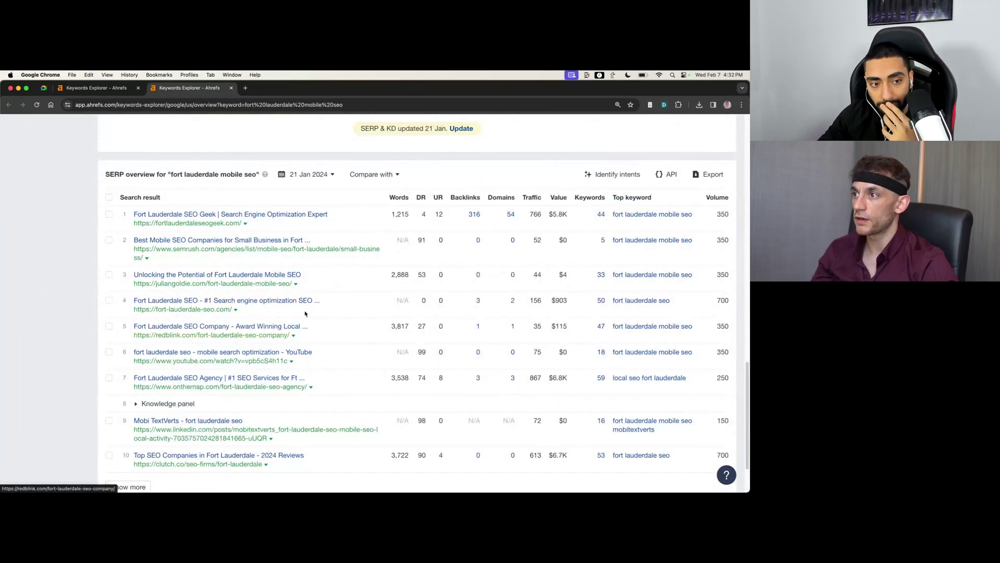
Step: Copy the web address of the first SERP result
scroll(349, 296, "up", 1)
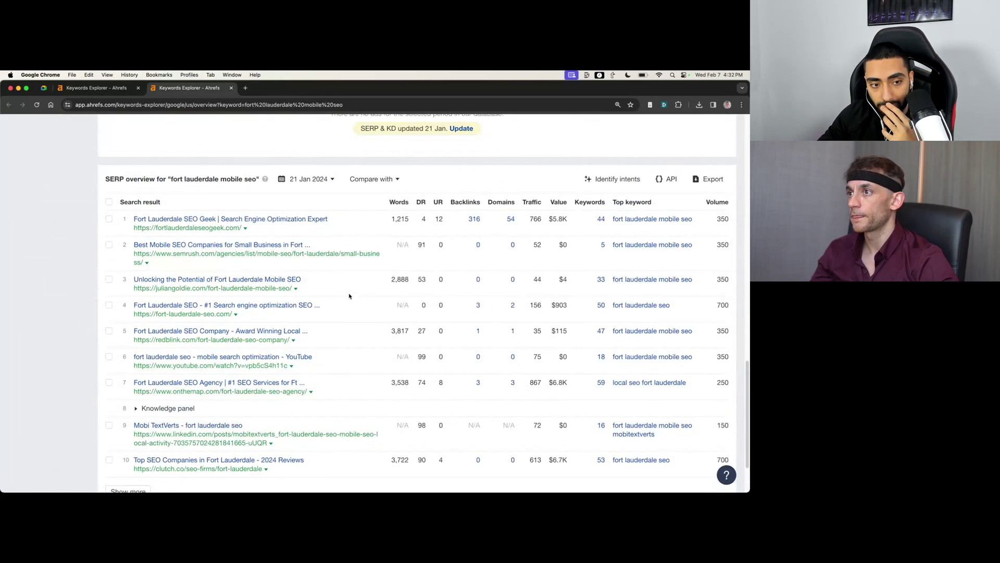
right_click(192, 228)
left_click(240, 274)
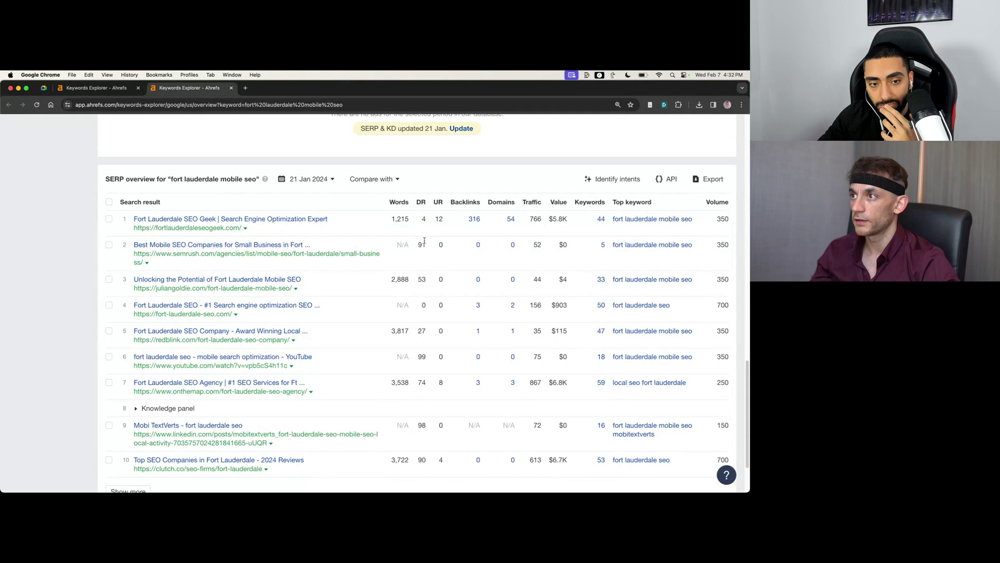
right_click(232, 217)
left_click(275, 261)
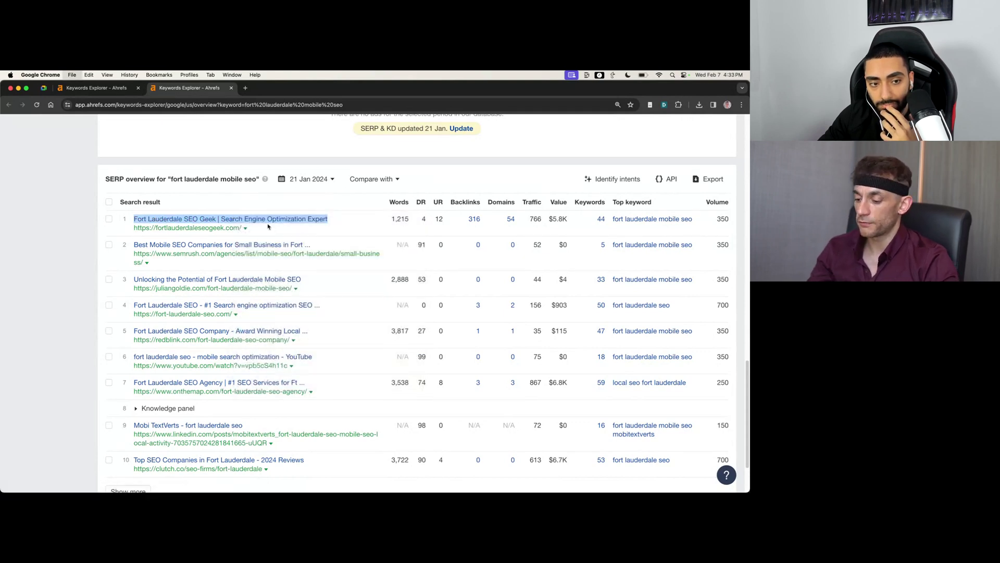
Step: Load fortlauderdaleseogeek.com in Ahrefs Site Explorer and list its 44 organic keywords
key("super+t")
type("ahrefs")
key("Return")
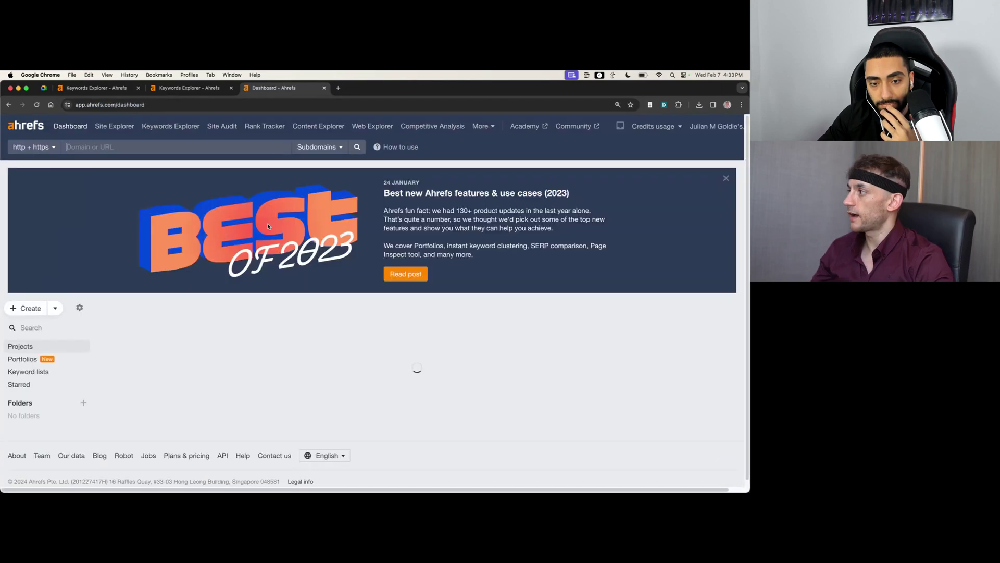
left_click(167, 354)
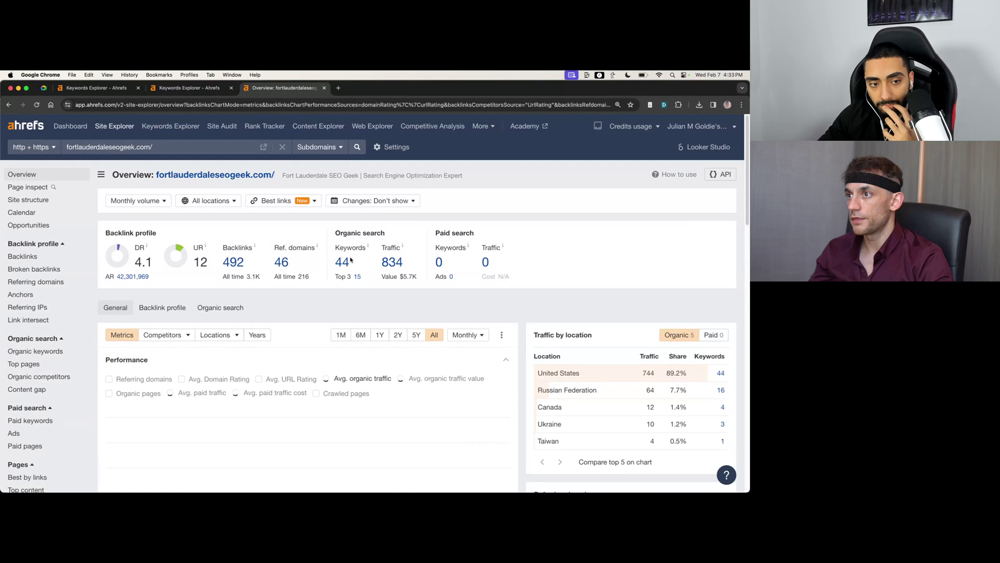
left_click(345, 262)
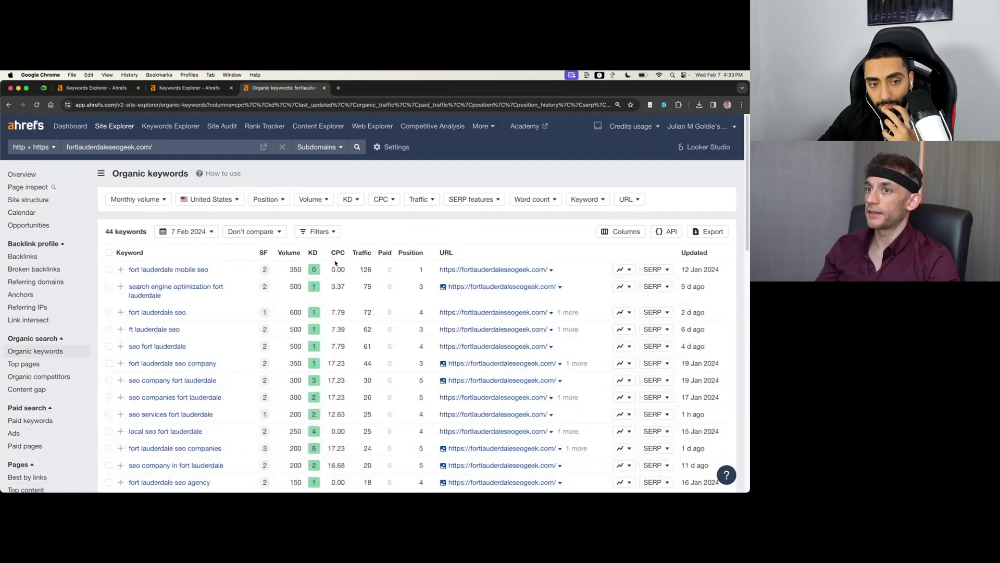
scroll(328, 281, "down", 5)
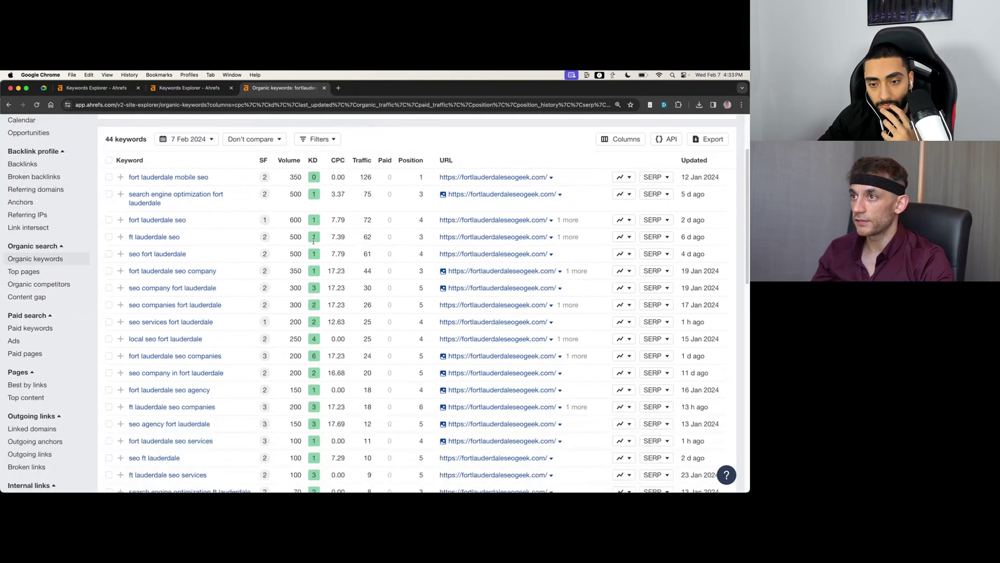
scroll(334, 319, "down", 10)
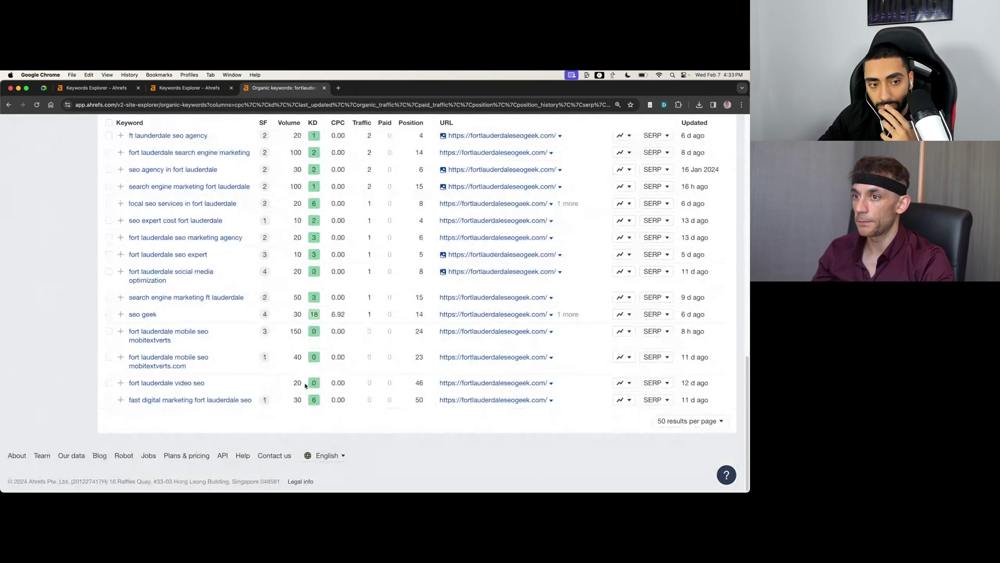
scroll(323, 386, "up", 15)
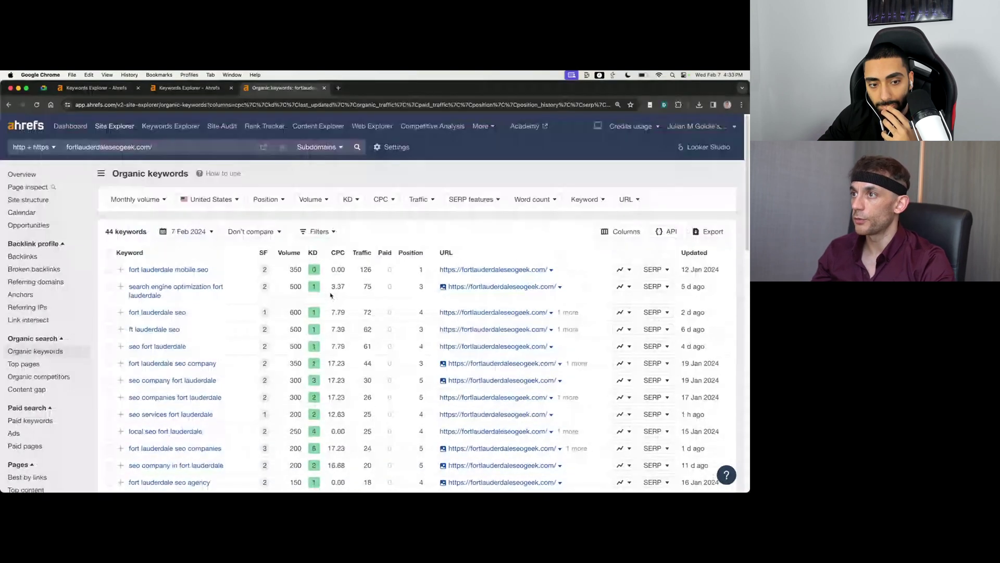
Step: Review the SERP overview and position history for 'fort lauderdale mobile seo'
left_click(189, 87)
left_click_drag(424, 217, 439, 219)
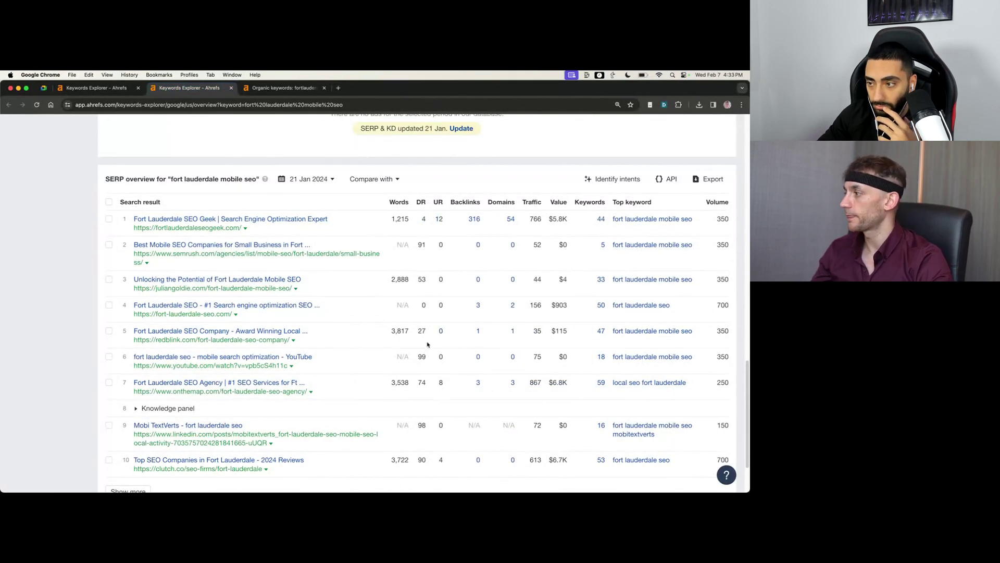
scroll(278, 228, "up", 15)
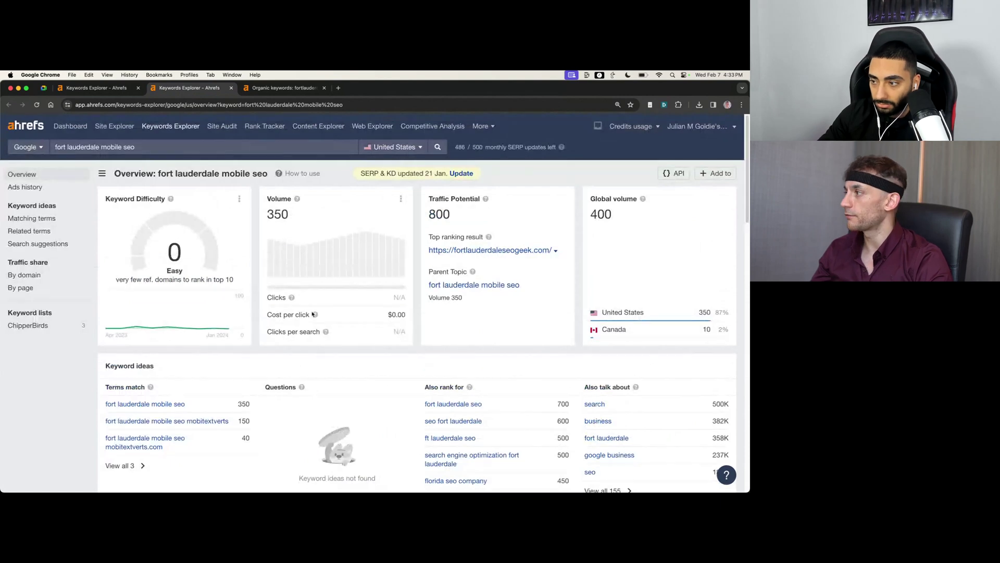
scroll(313, 314, "down", 10)
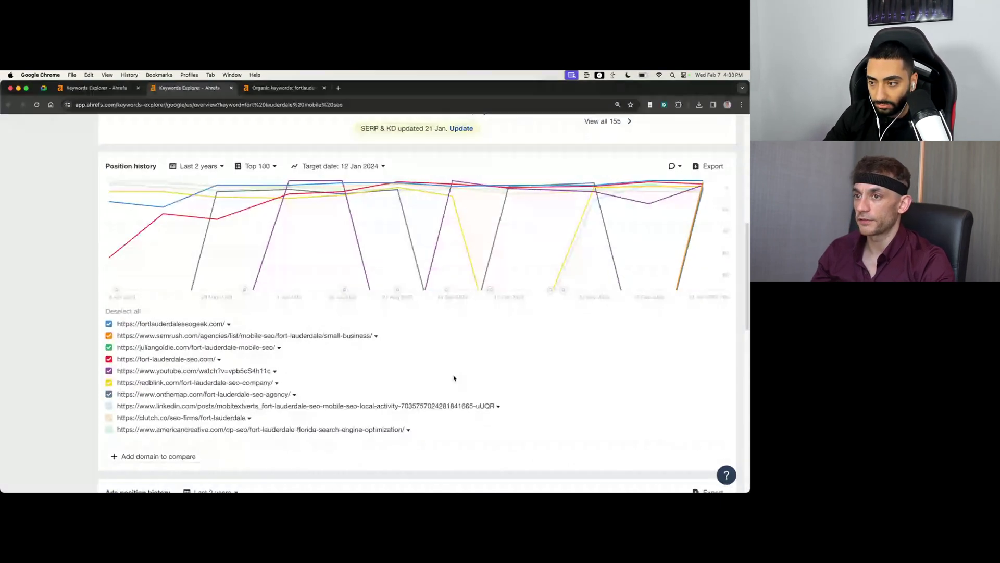
scroll(453, 378, "down", 5)
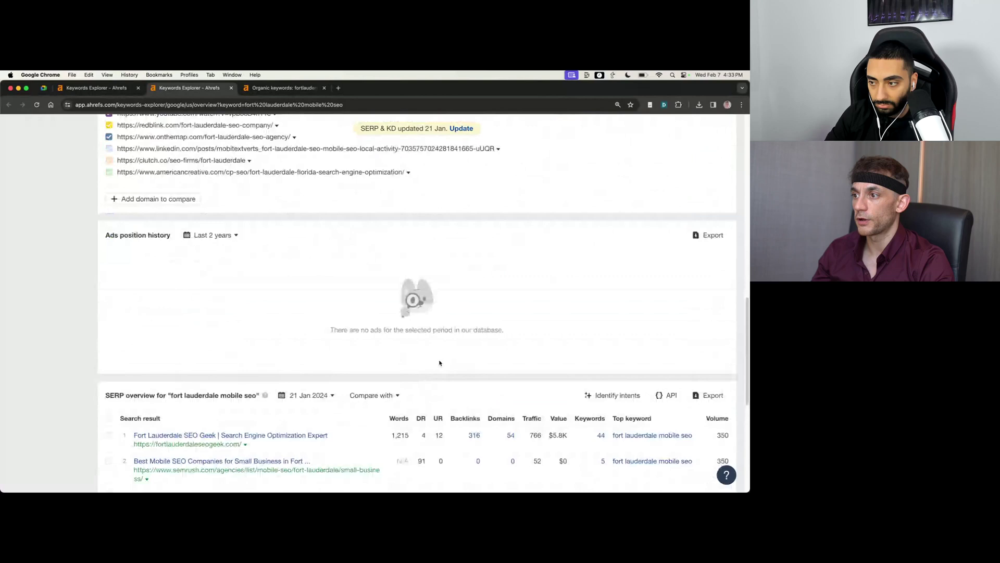
scroll(439, 362, "down", 1)
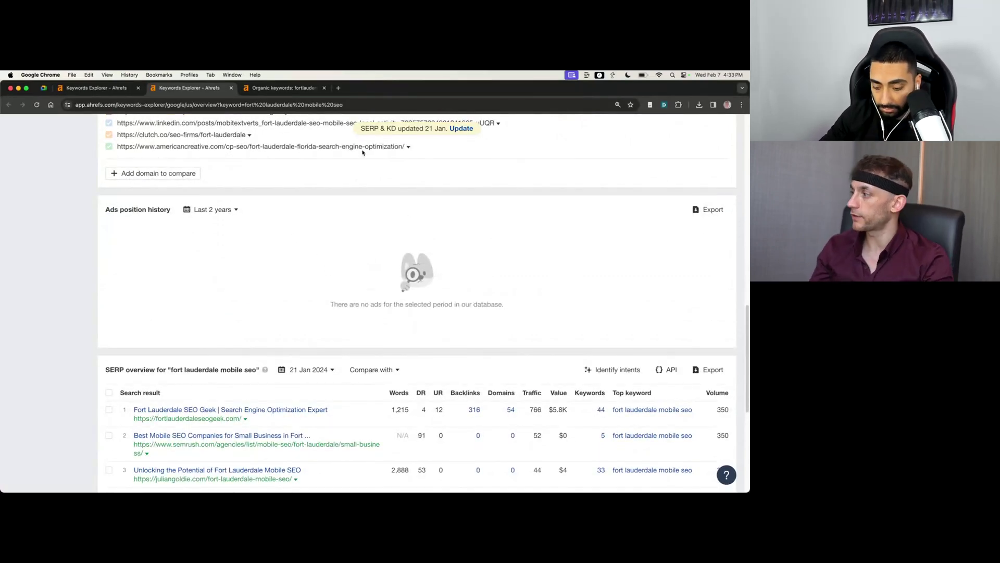
Step: Go back to fortlauderdaleseogeek.com's organic keywords list, led by 'fort lauderdale mobile seo'
left_click(96, 88)
left_click(270, 89)
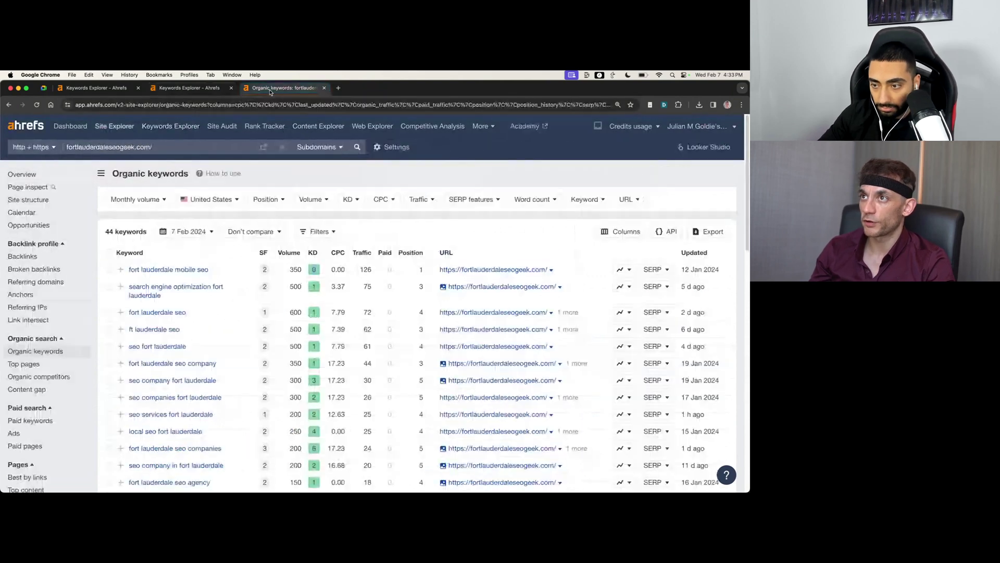
scroll(298, 266, "down", 5)
scroll(305, 282, "down", 10)
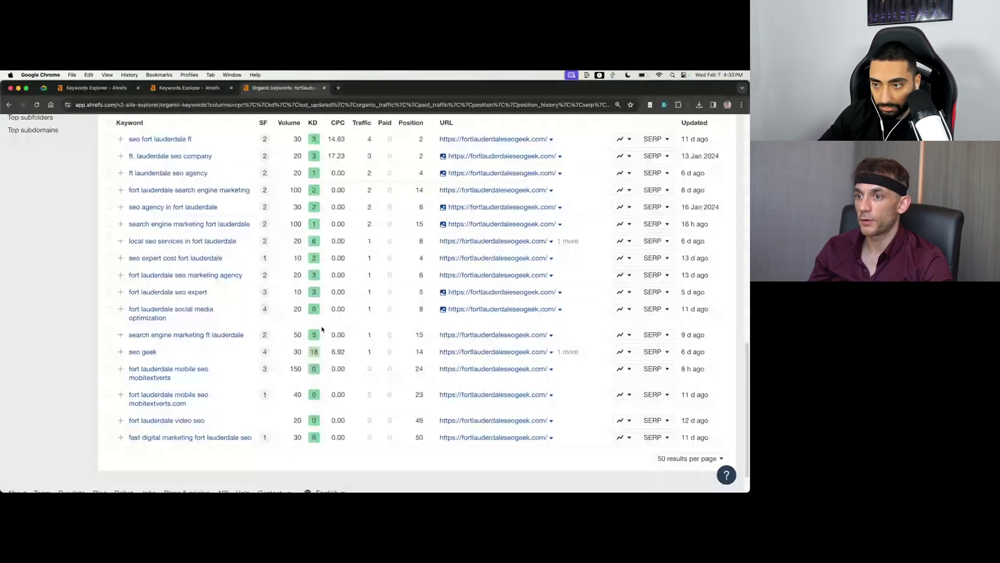
scroll(330, 387, "up", 15)
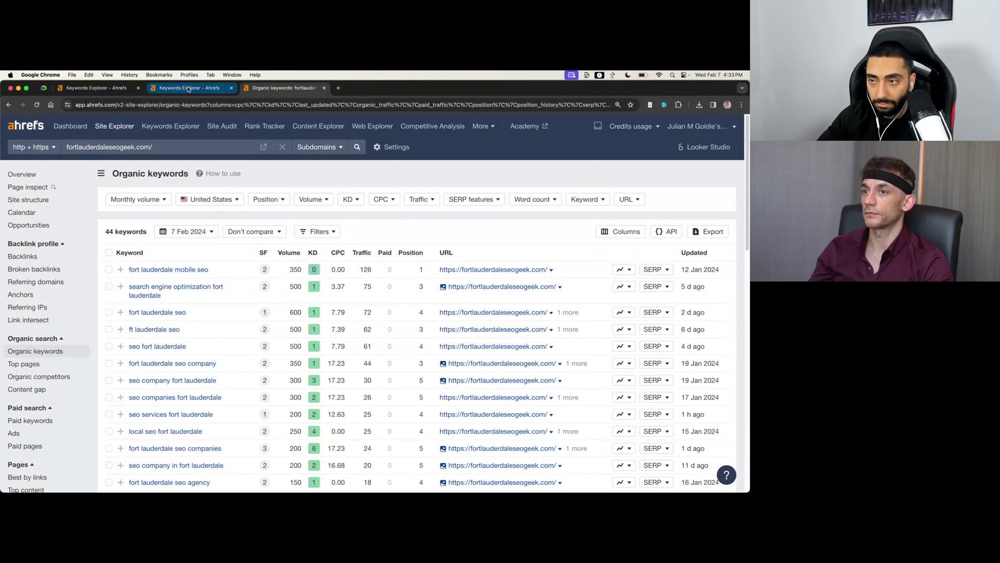
Step: Open Content gap and enter the domain to exclude in the bottom field
left_click(77, 391)
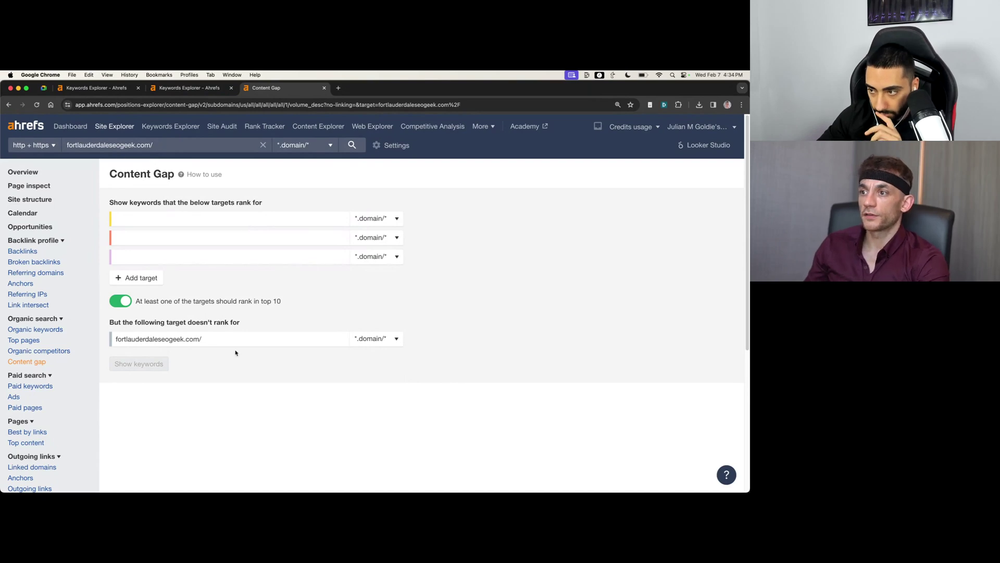
triple_click(284, 339)
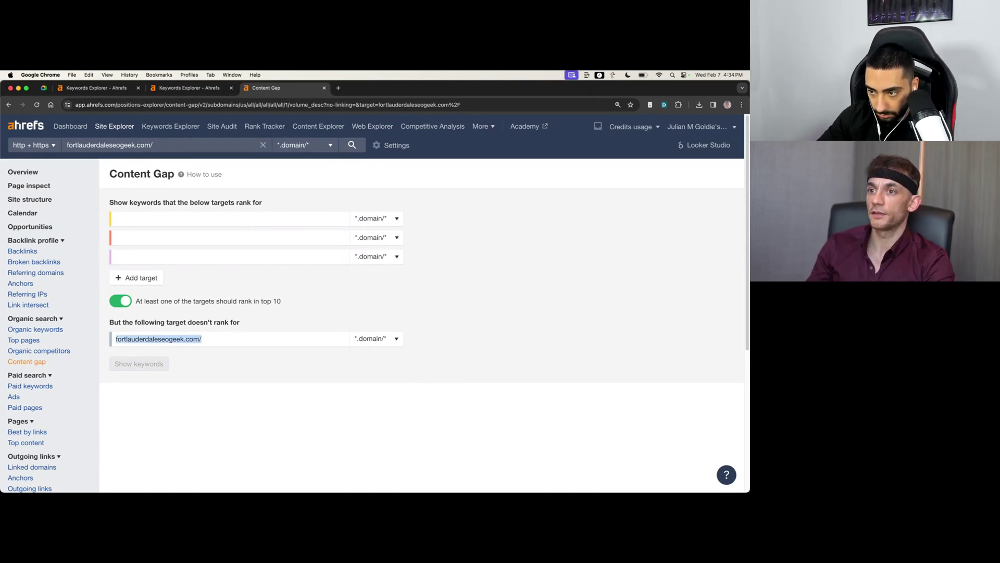
type("juliangoldie.com")
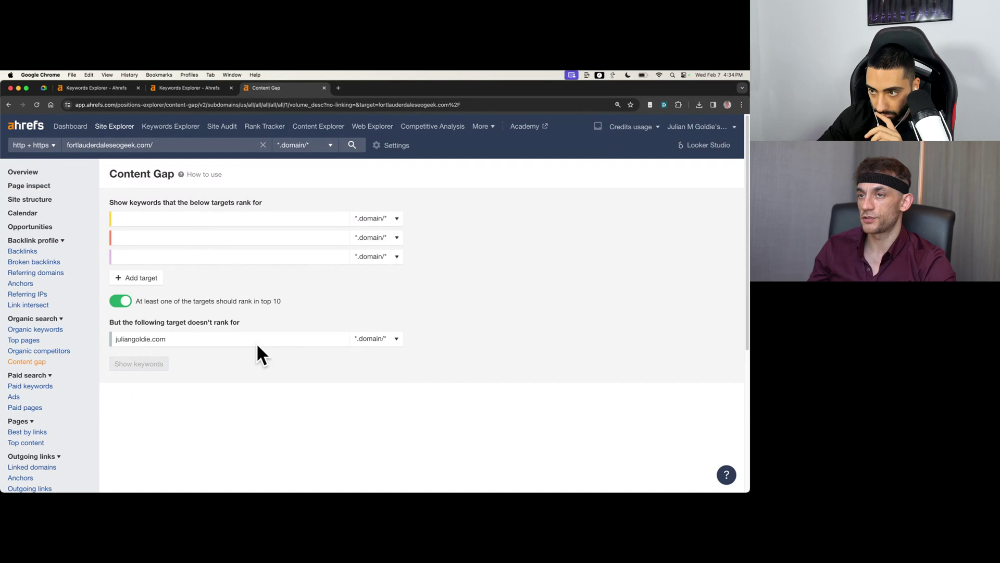
Step: Set fortlauderdaleseogeek.com as the first target and show the gap keywords
triple_click(195, 148)
key("super+c")
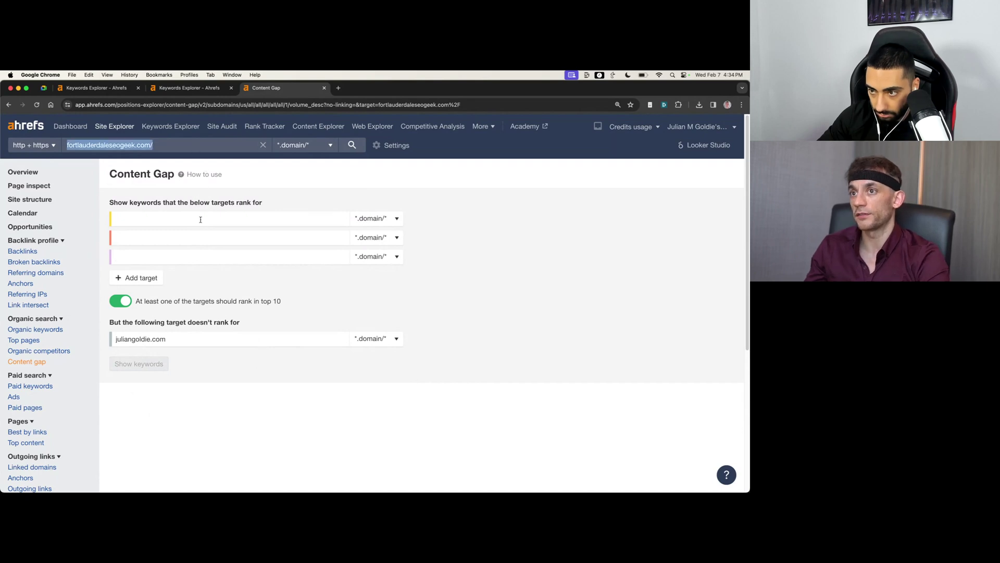
left_click(198, 219)
key("super+v")
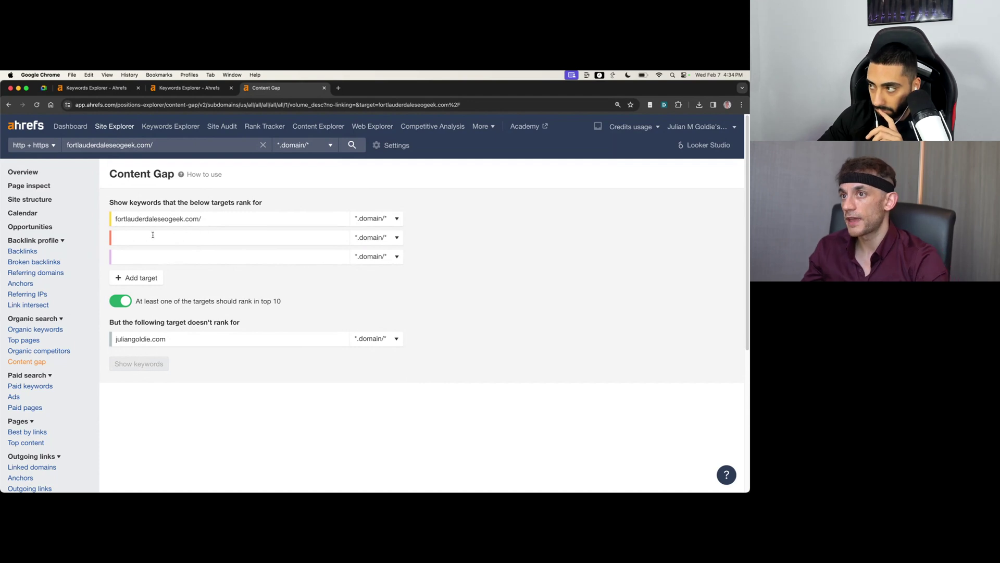
left_click(193, 277)
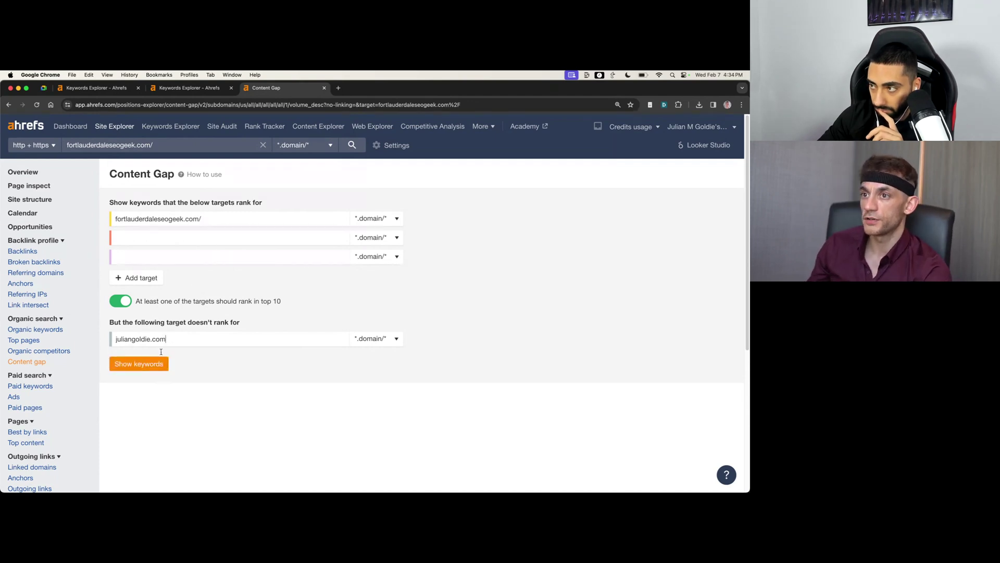
left_click(157, 363)
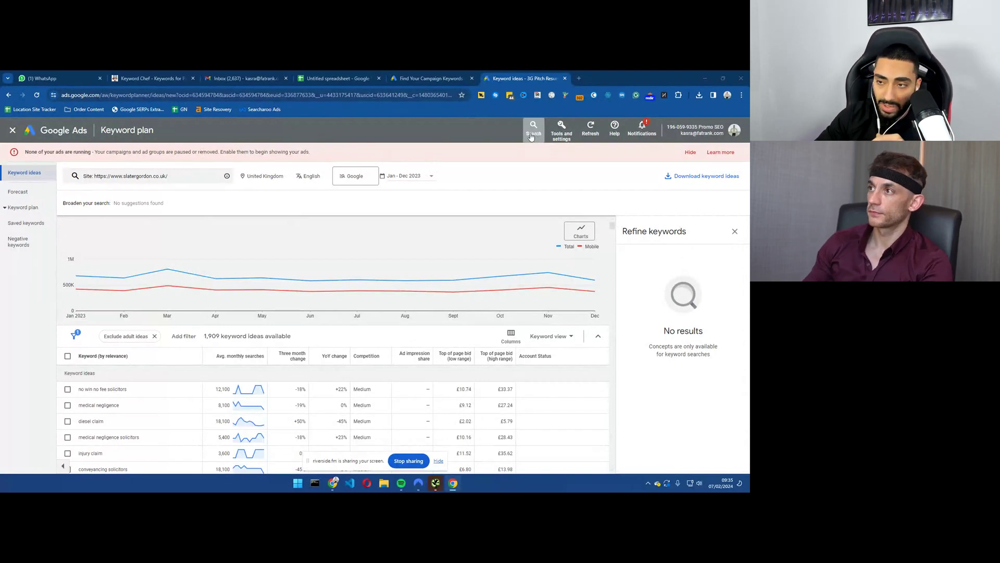
Step: Get Keyword Planner ideas from the slatergordon.co.uk website, returning 1,909 keywords
left_click(562, 134)
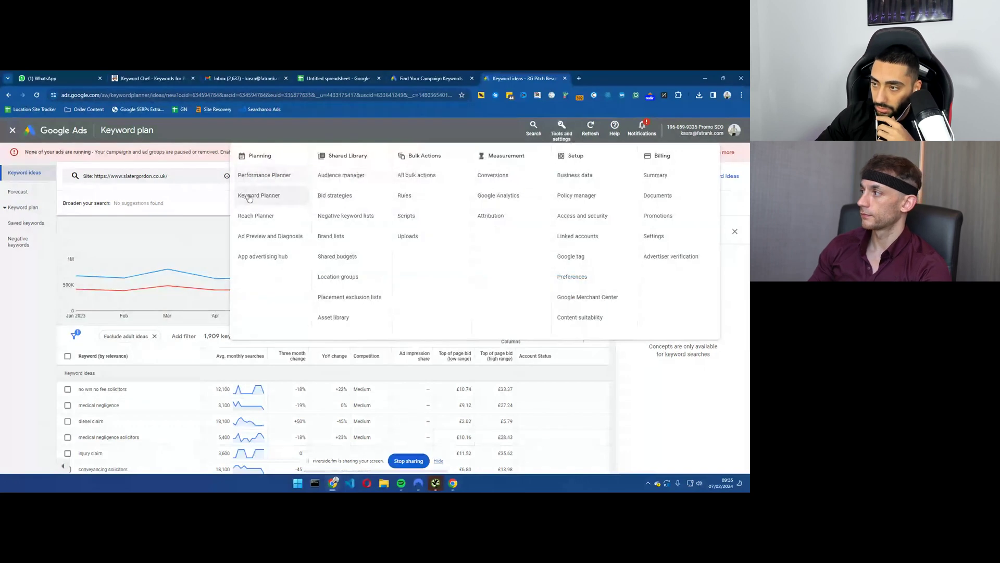
left_click(249, 196)
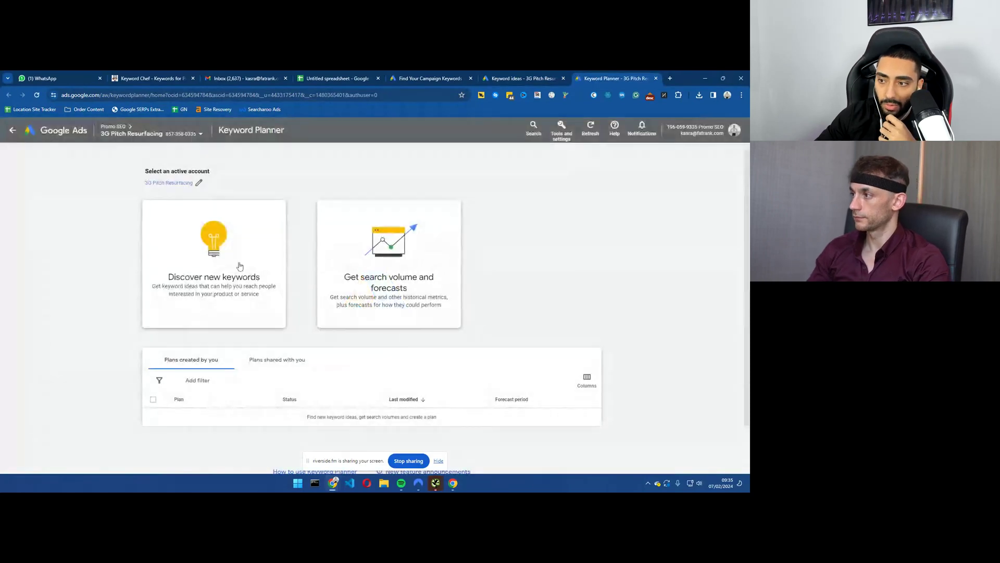
left_click(199, 285)
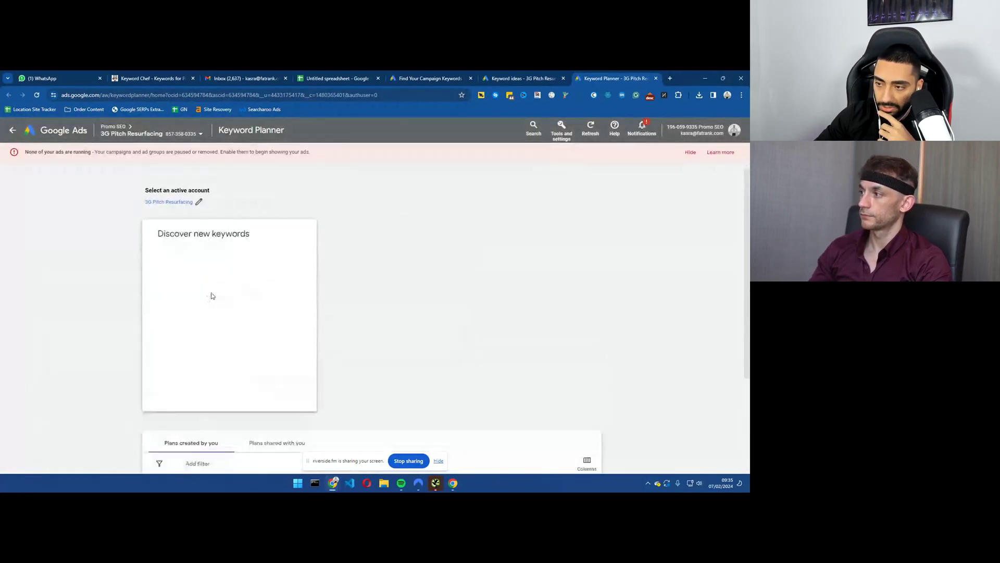
left_click(191, 356)
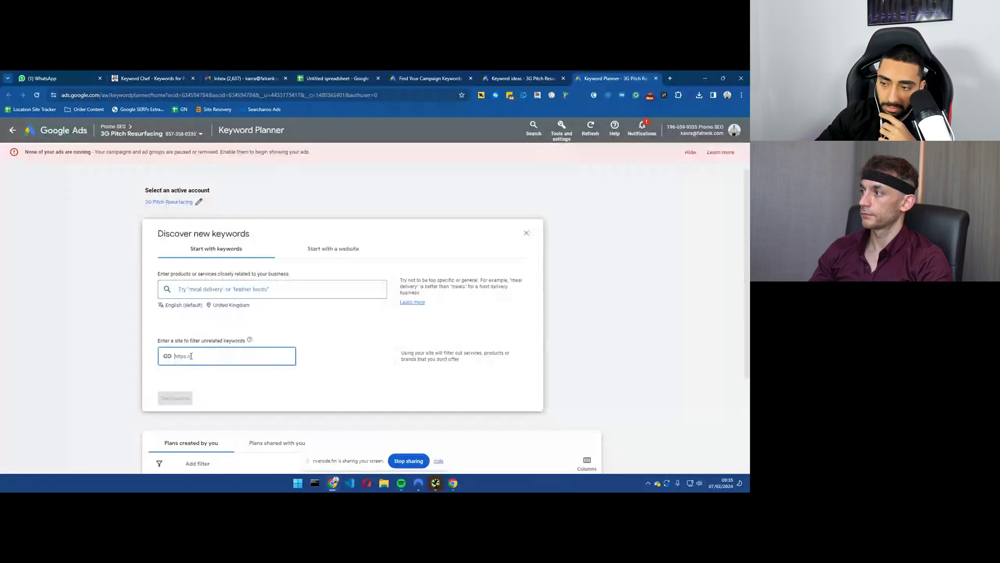
left_click(332, 246)
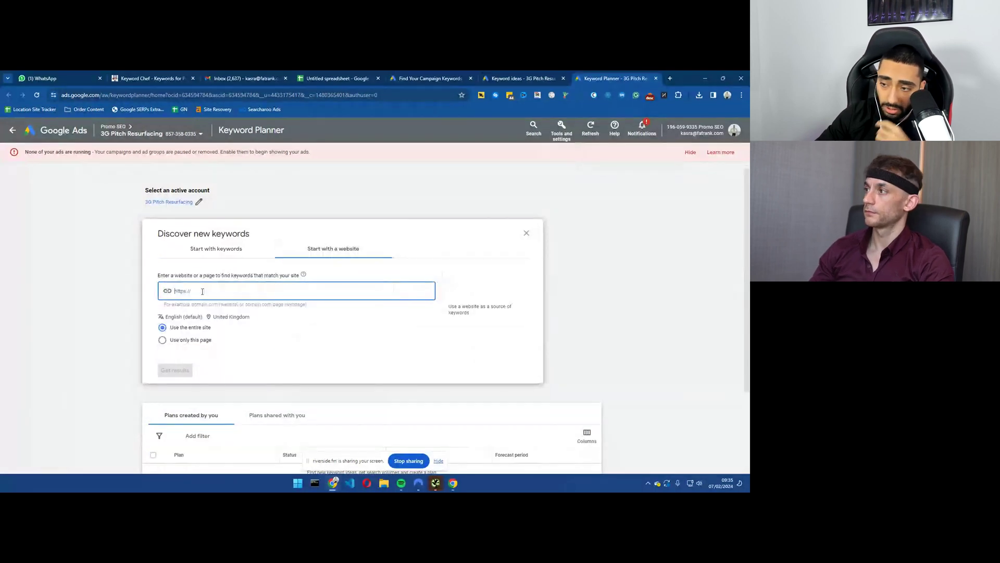
key("ctrl+v")
left_click(175, 370)
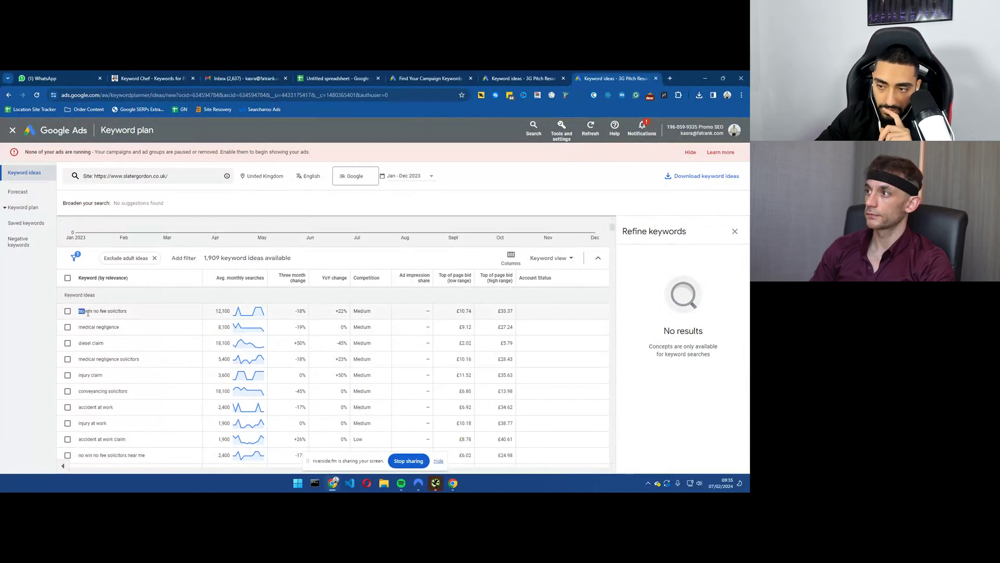
left_click_drag(87, 312, 139, 360)
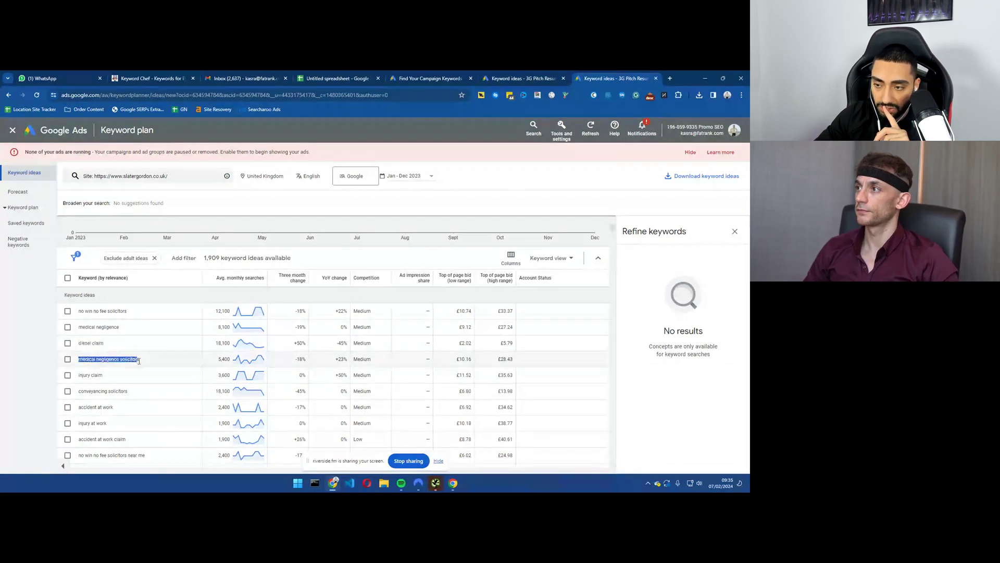
left_click(68, 326)
left_click(68, 359)
left_click(67, 326)
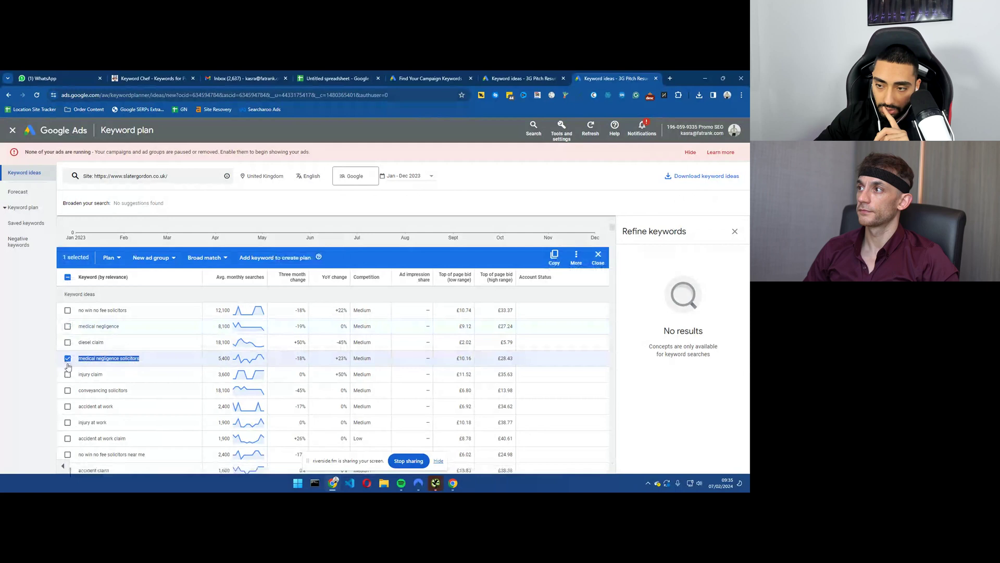
left_click(68, 359)
scroll(83, 349, "down", 1)
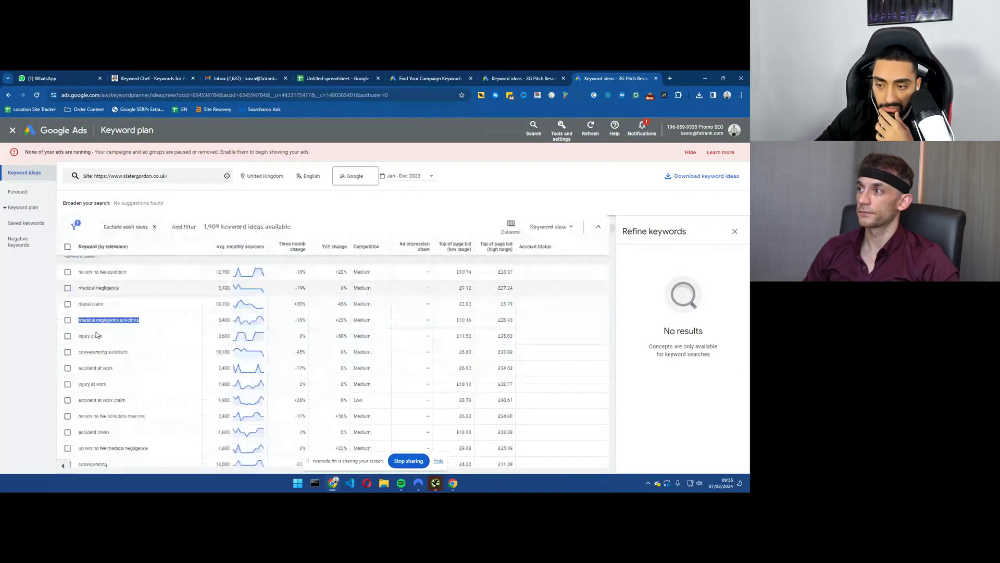
scroll(105, 339, "up", 1)
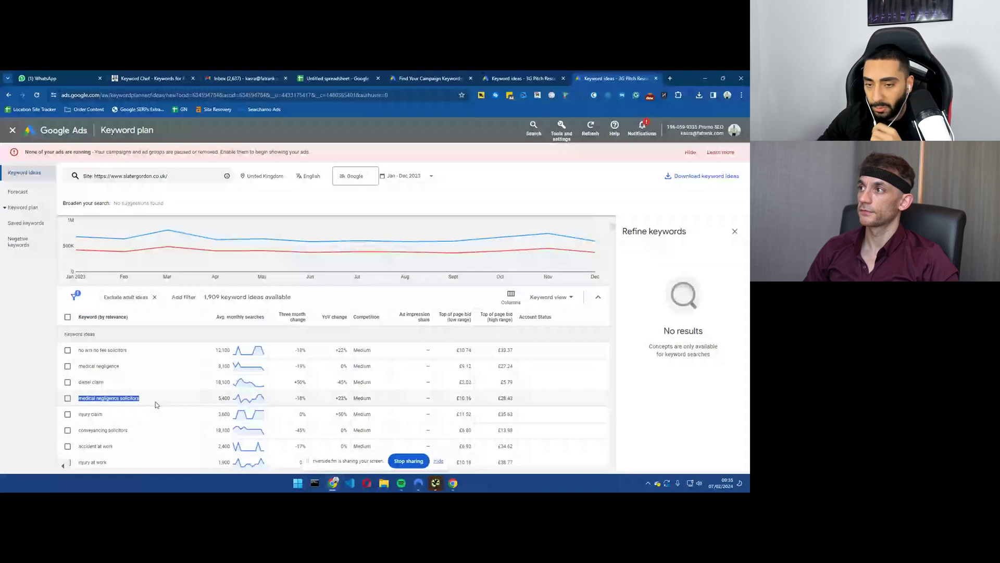
scroll(162, 370, "down", 1)
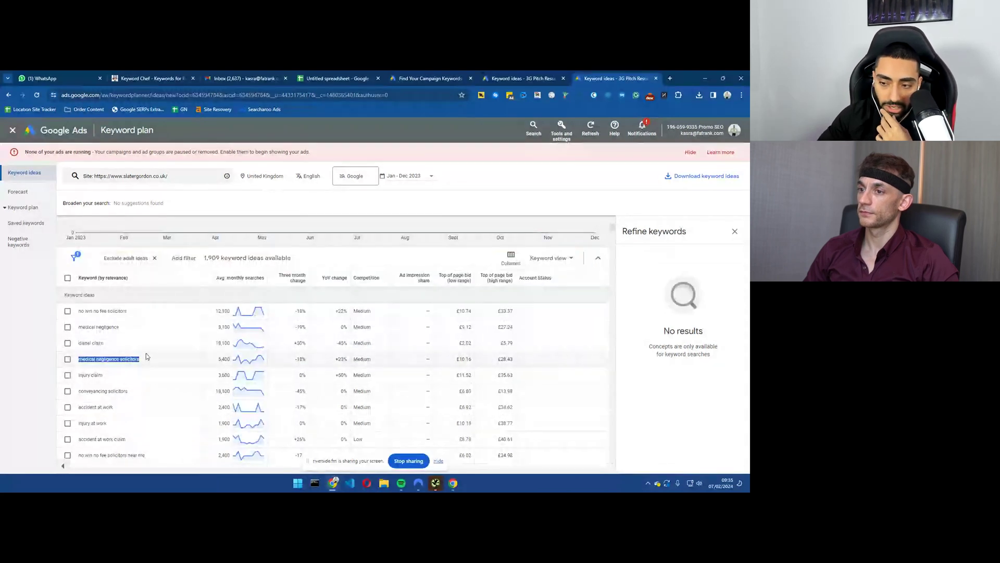
scroll(146, 365, "down", 1)
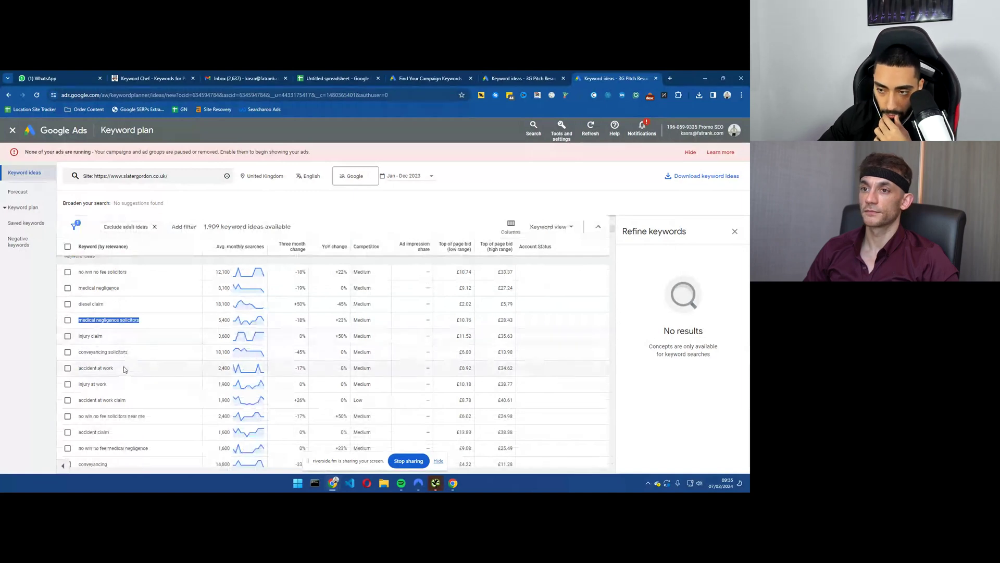
scroll(127, 367, "down", 2)
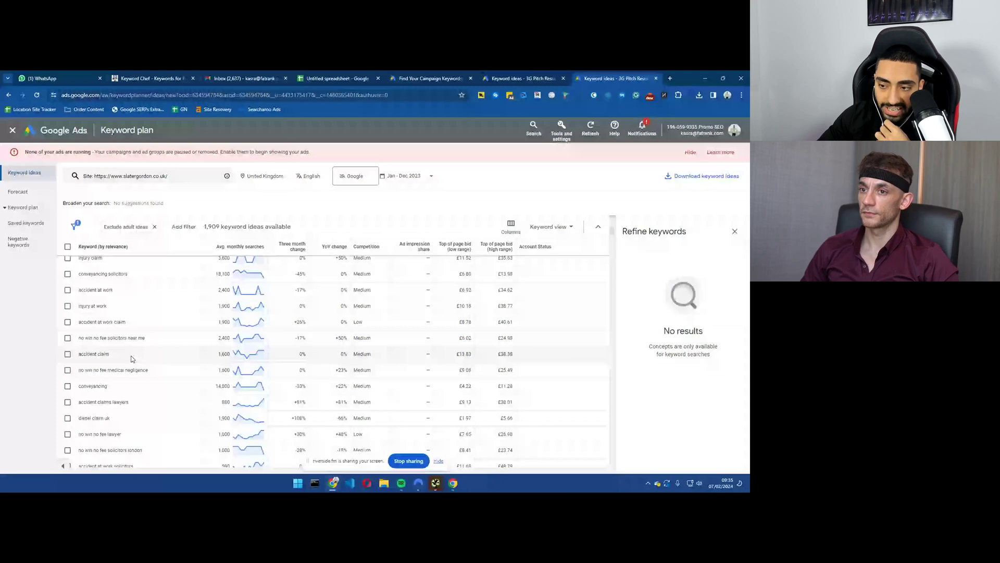
scroll(128, 375, "down", 2)
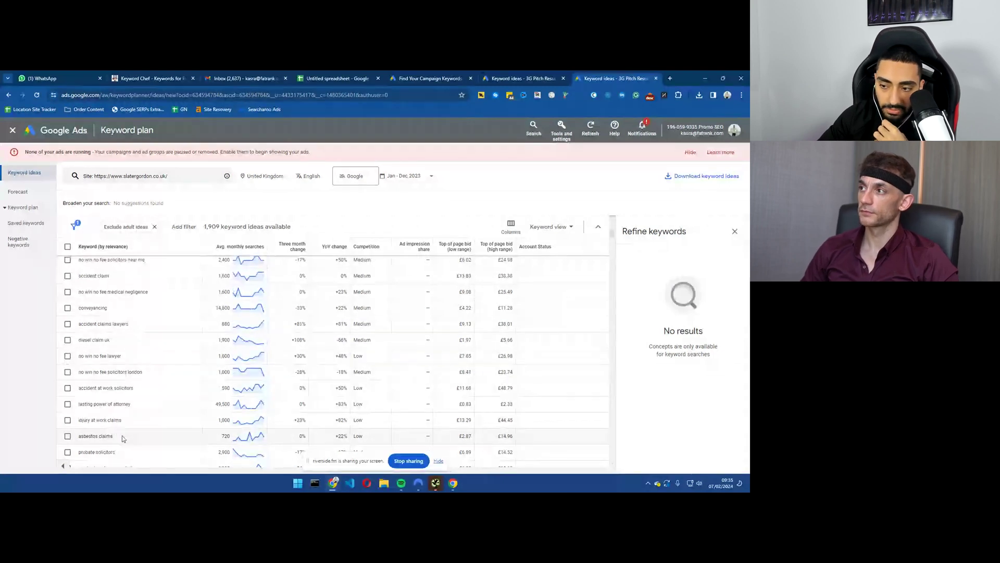
left_click_drag(113, 436, 79, 441)
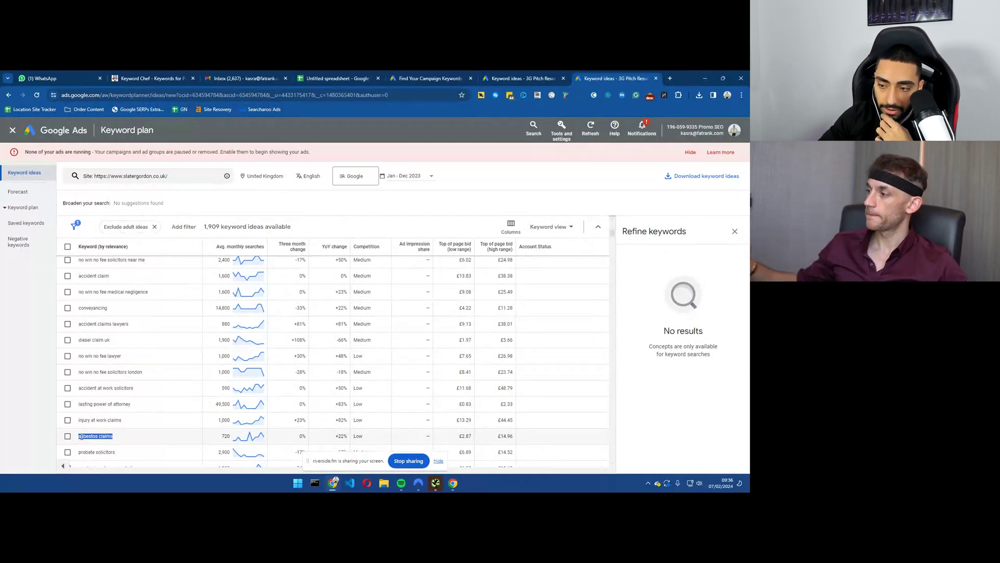
scroll(80, 438, "down", 1)
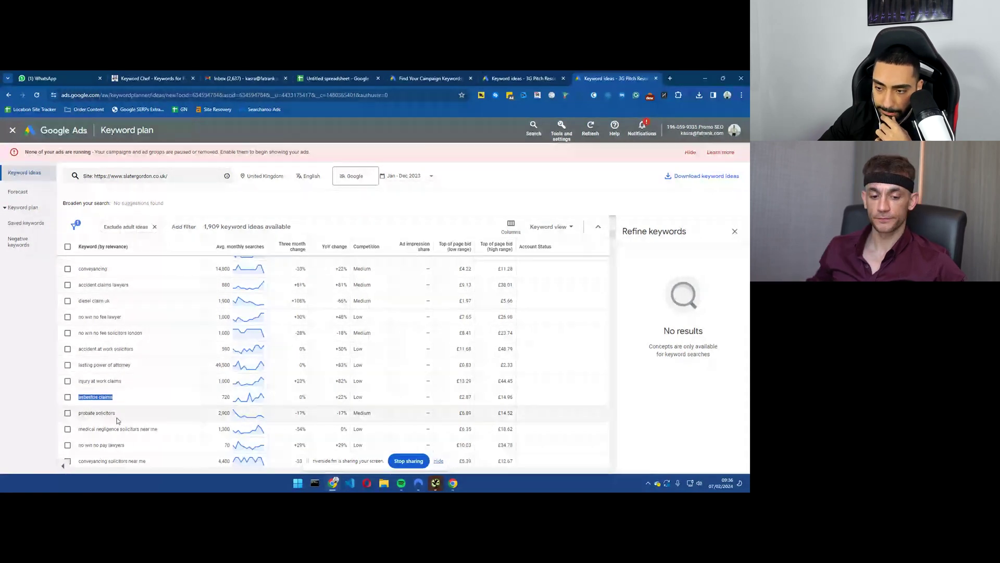
scroll(90, 439, "down", 3)
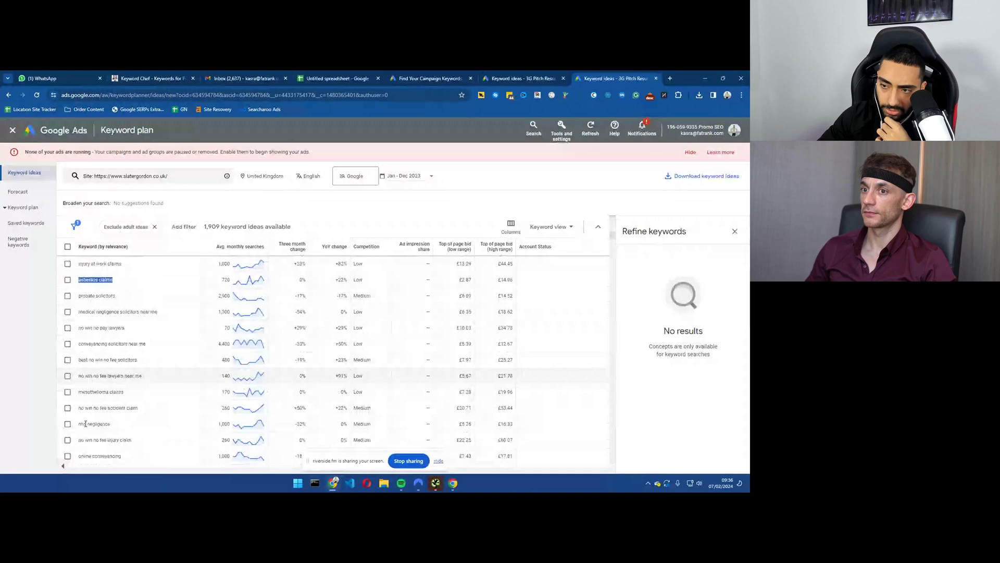
scroll(85, 423, "down", 2)
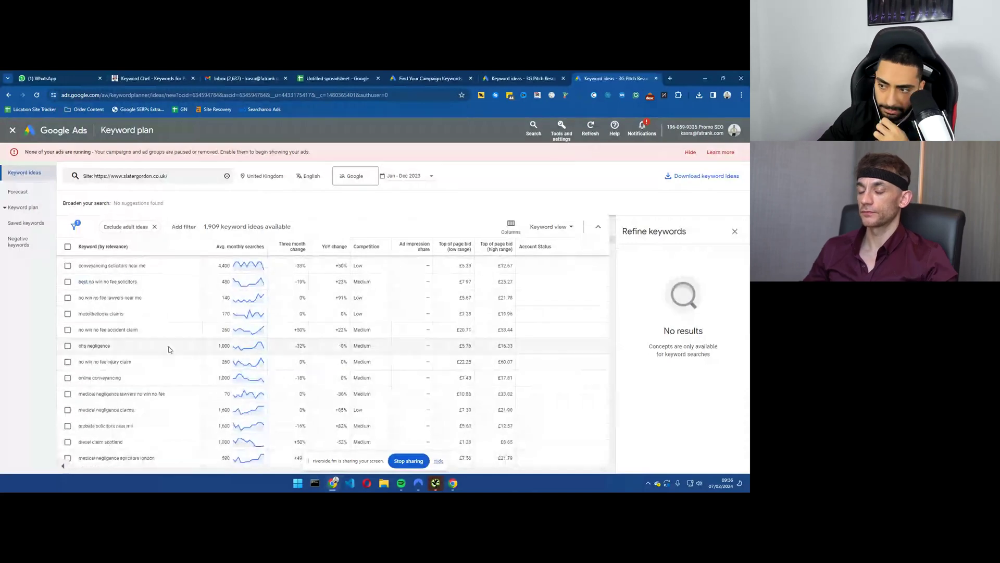
scroll(233, 317, "down", 5)
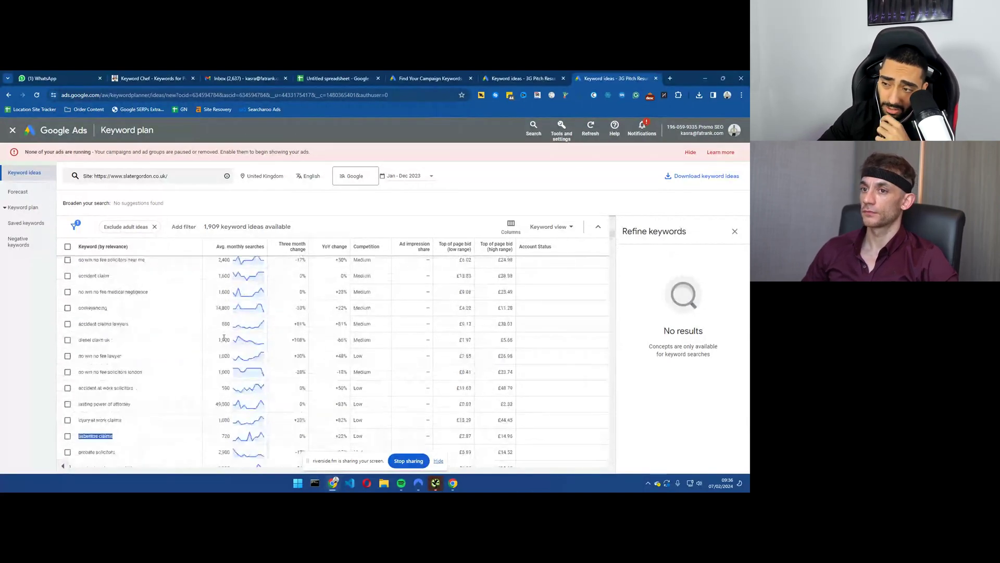
scroll(235, 312, "up", 4)
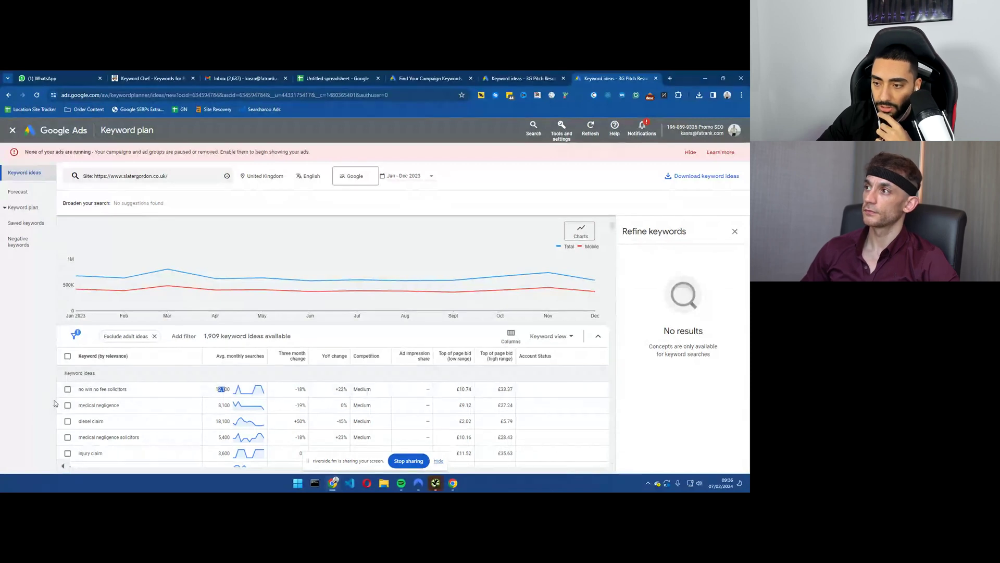
scroll(168, 382, "down", 3)
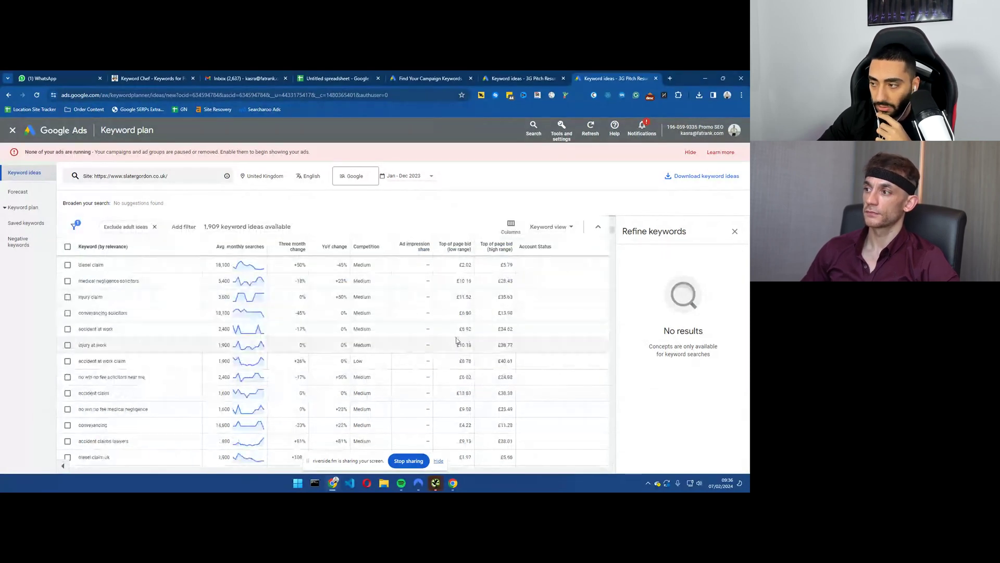
scroll(337, 302, "up", 1)
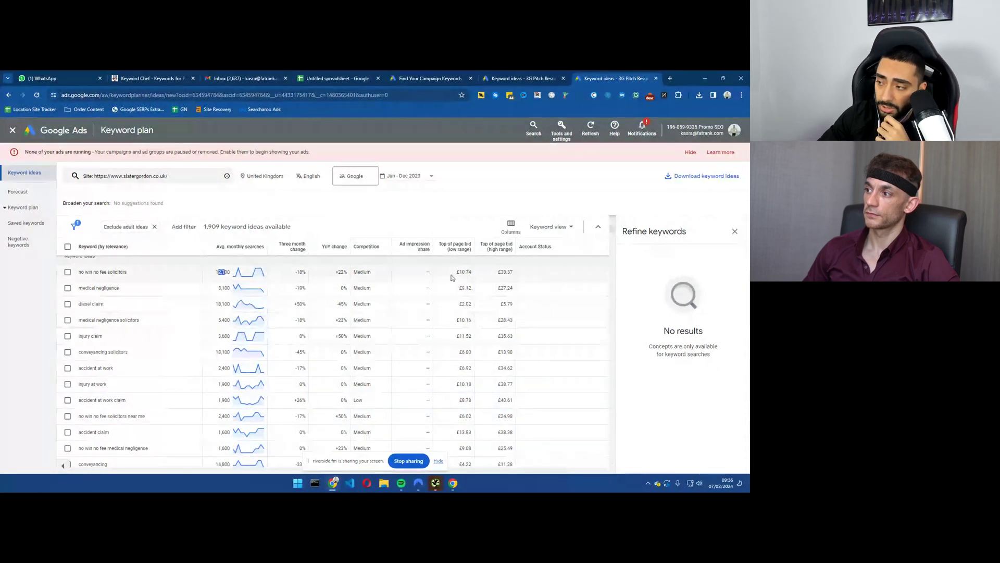
mouse_move(456, 250)
mouse_move(491, 254)
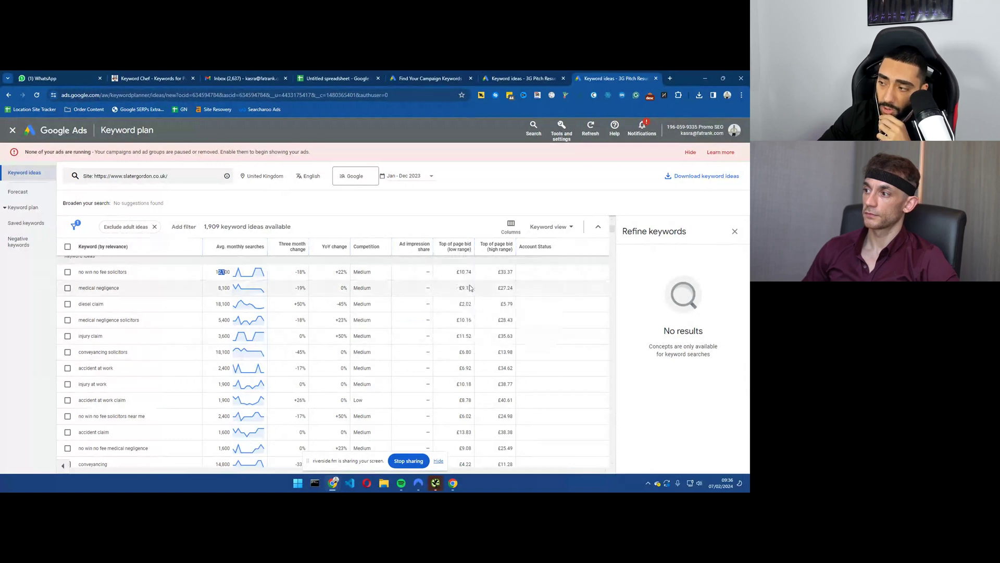
scroll(479, 333, "up", 2)
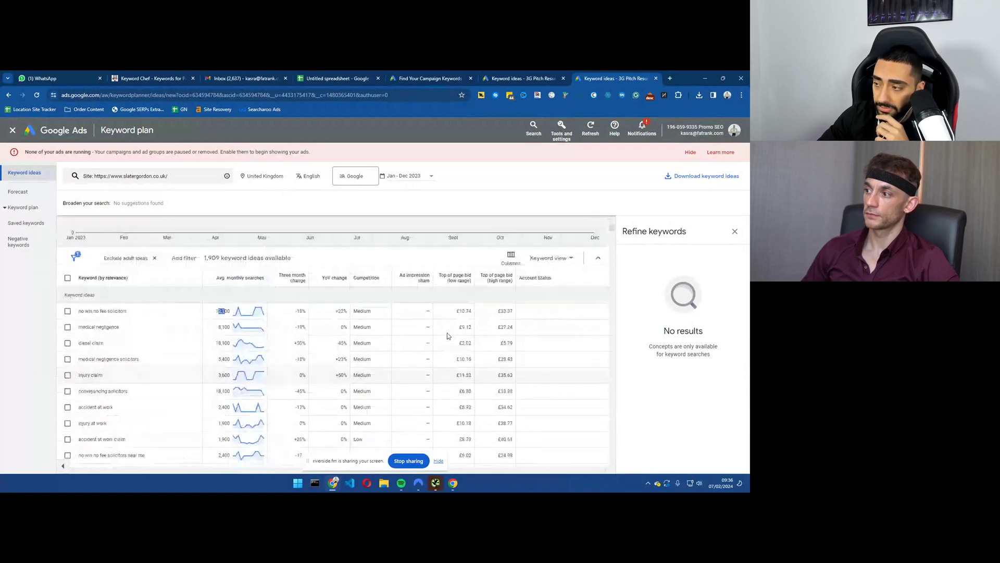
left_click_drag(500, 311, 514, 314)
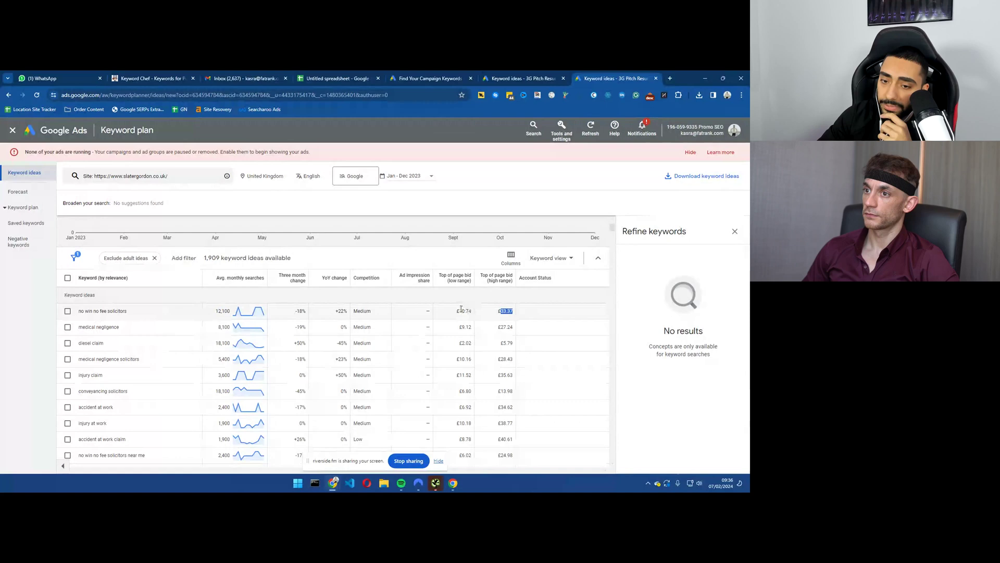
scroll(462, 338, "down", 5)
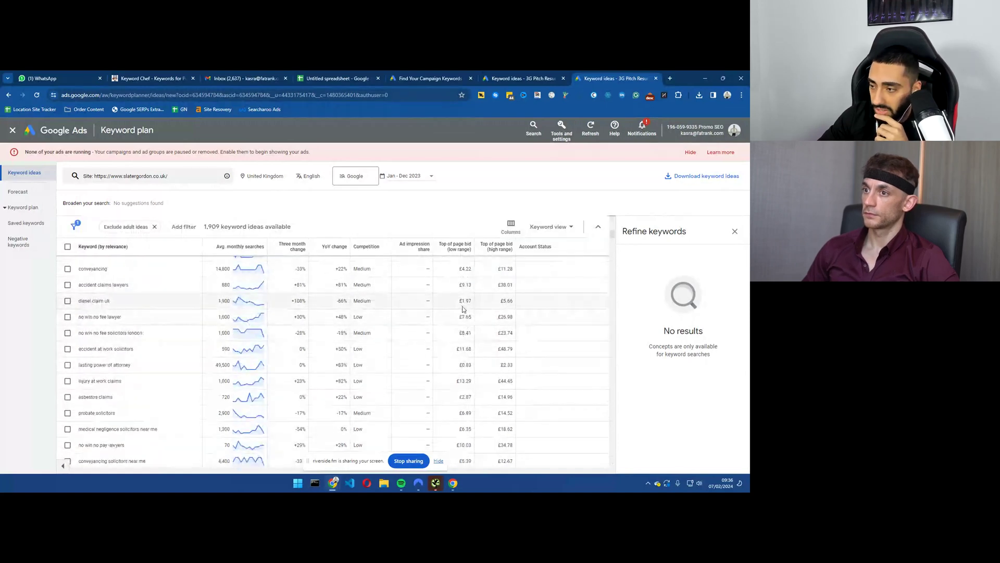
triple_click(109, 302)
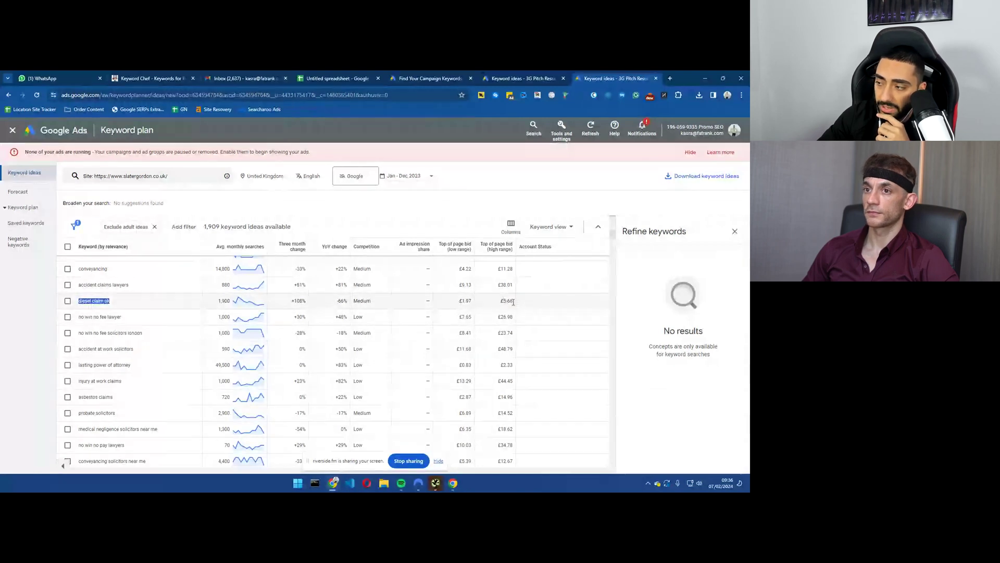
scroll(513, 307, "up", 1)
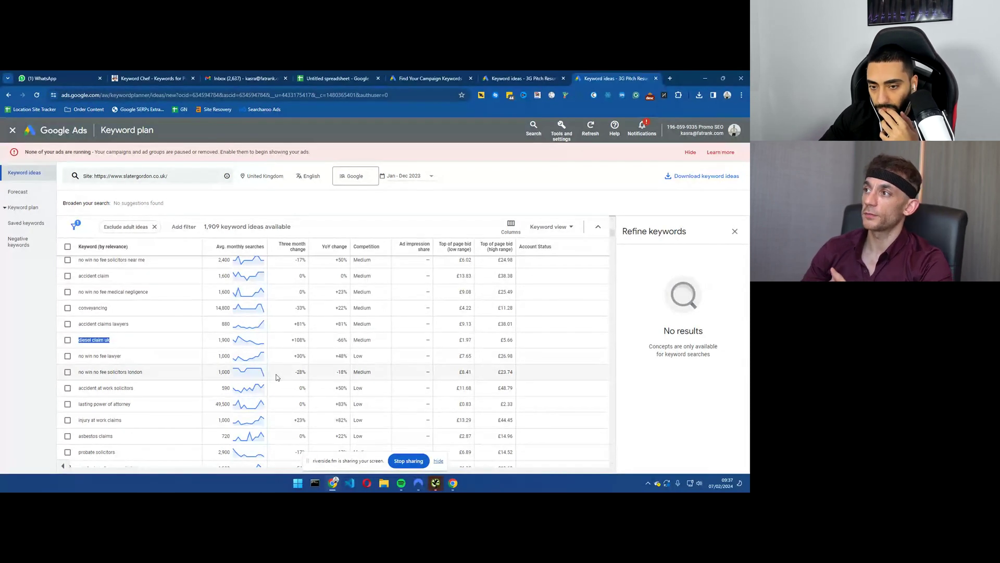
scroll(274, 382, "down", 1)
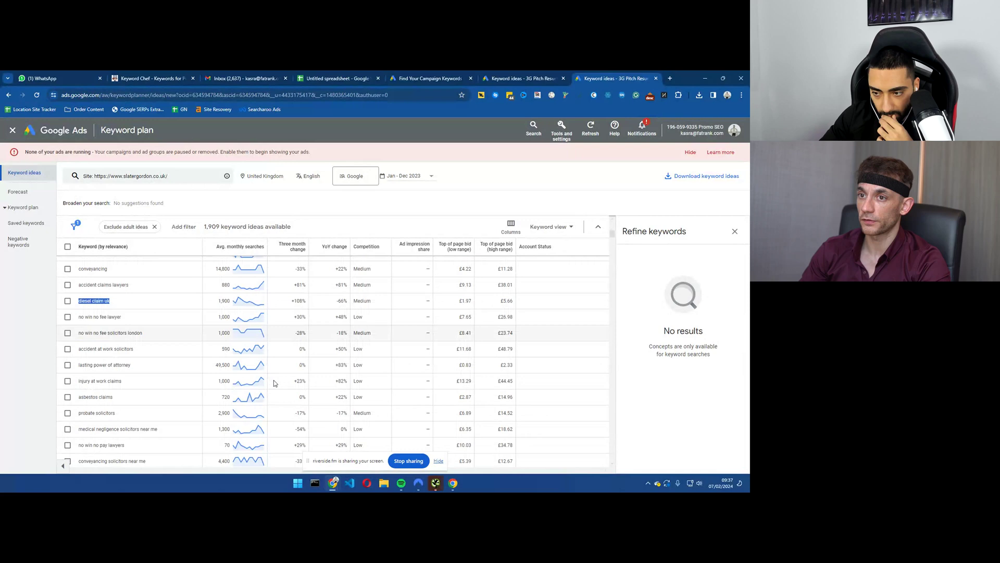
scroll(274, 383, "down", 5)
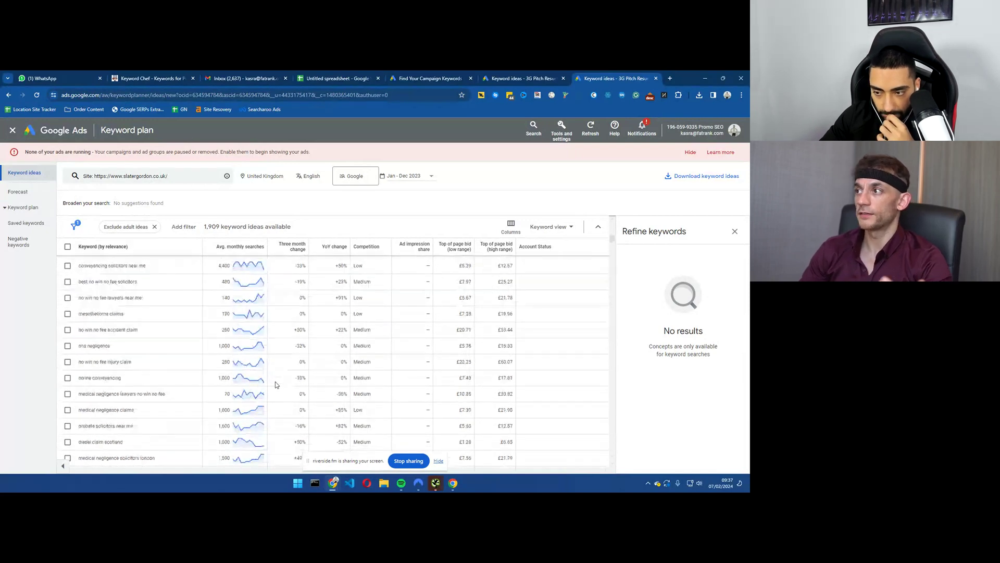
scroll(275, 384, "down", 10)
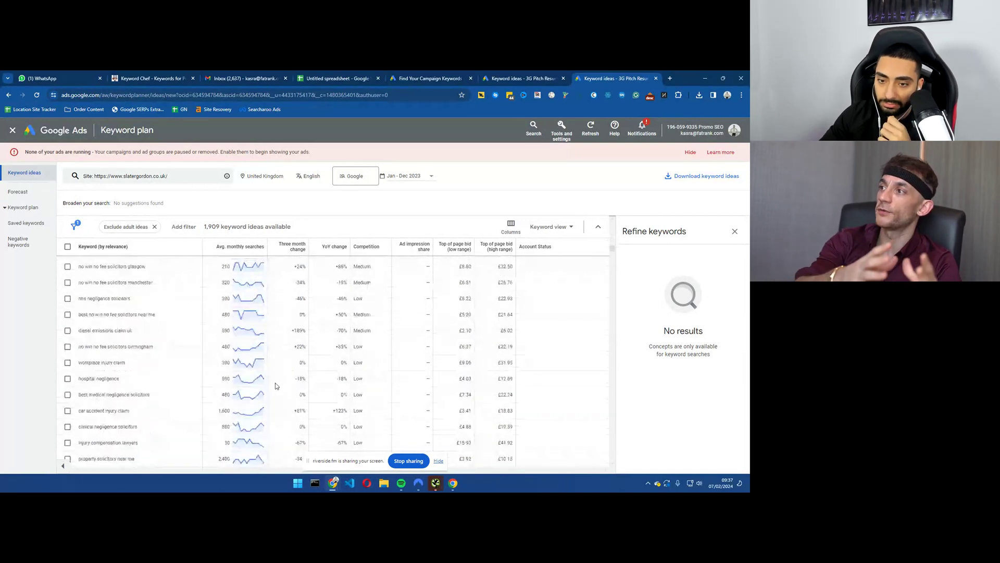
scroll(268, 388, "down", 1)
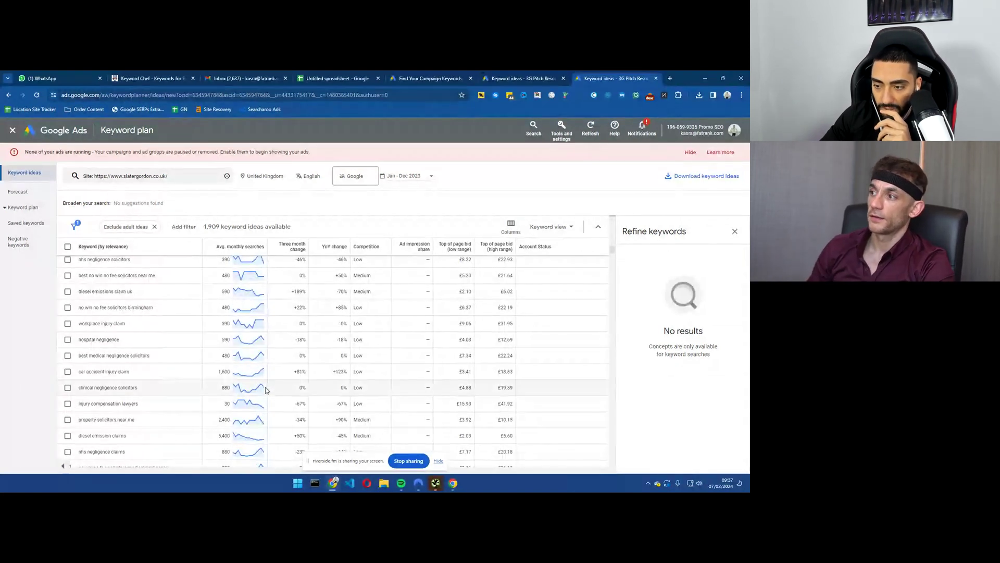
mouse_move(264, 405)
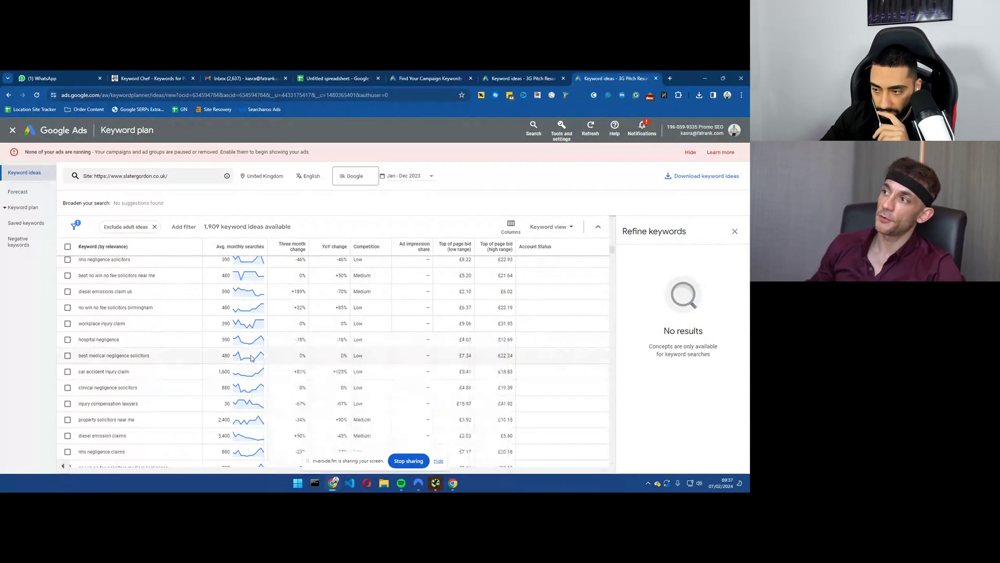
mouse_move(250, 357)
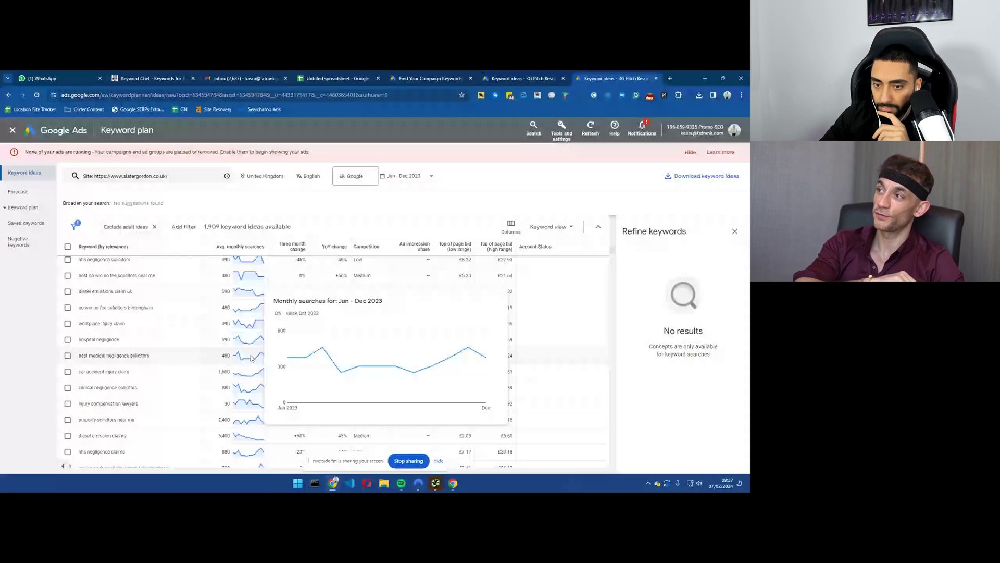
mouse_move(253, 294)
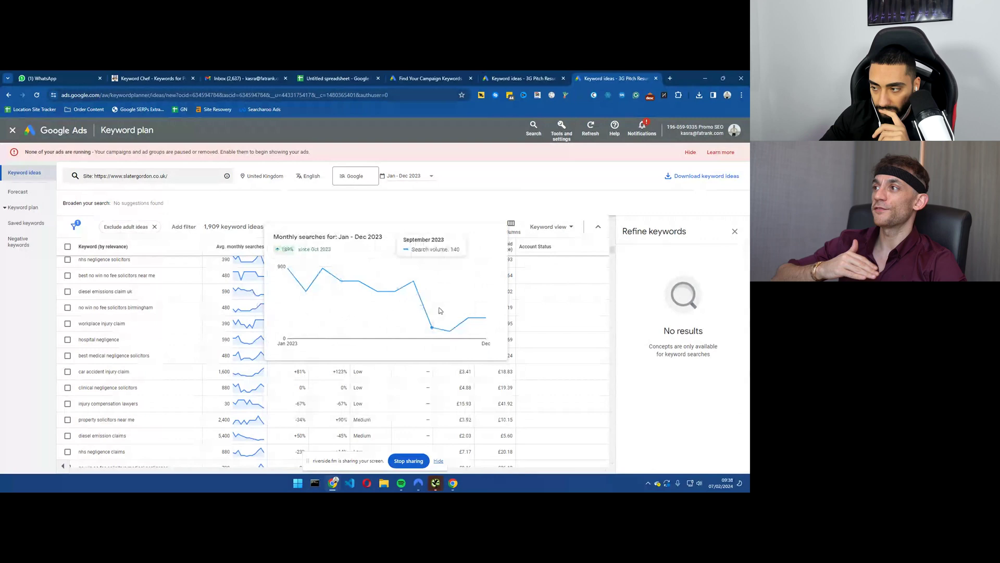
mouse_move(477, 322)
mouse_move(247, 325)
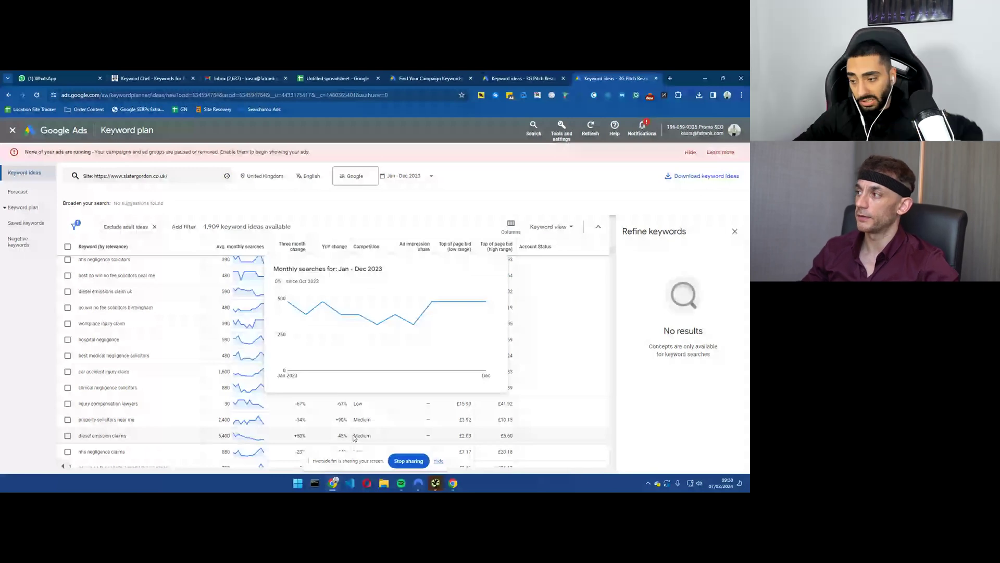
mouse_move(238, 440)
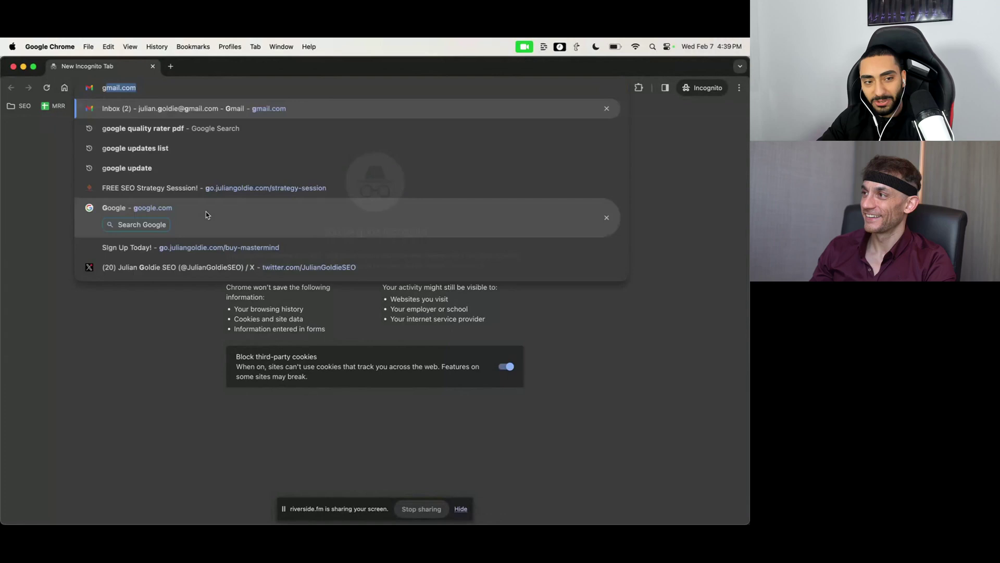
Step: Search Google for 'ahrefs keyword generator' and open Ahrefs' Free Keyword Generator
left_click(205, 213)
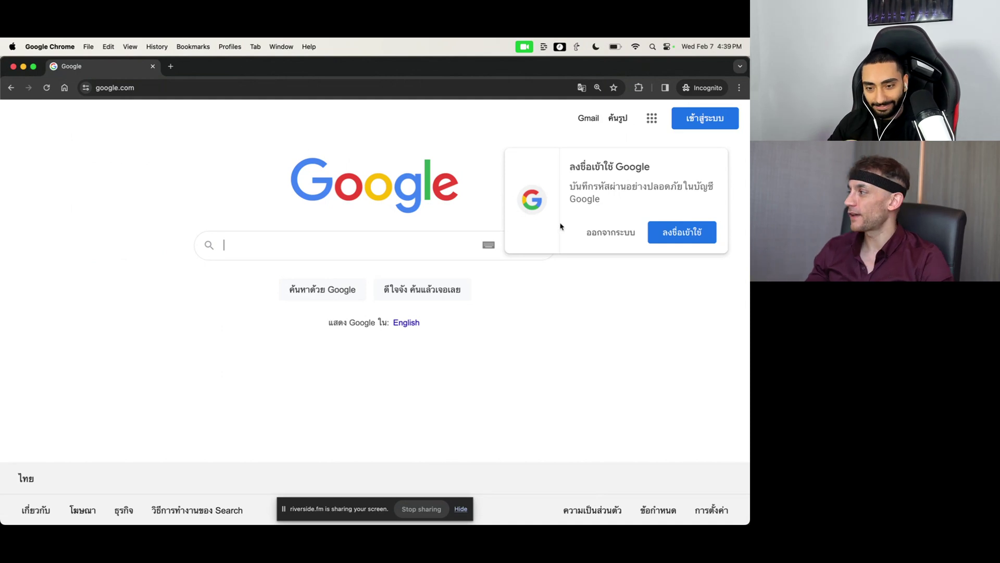
left_click(605, 246)
left_click(243, 252)
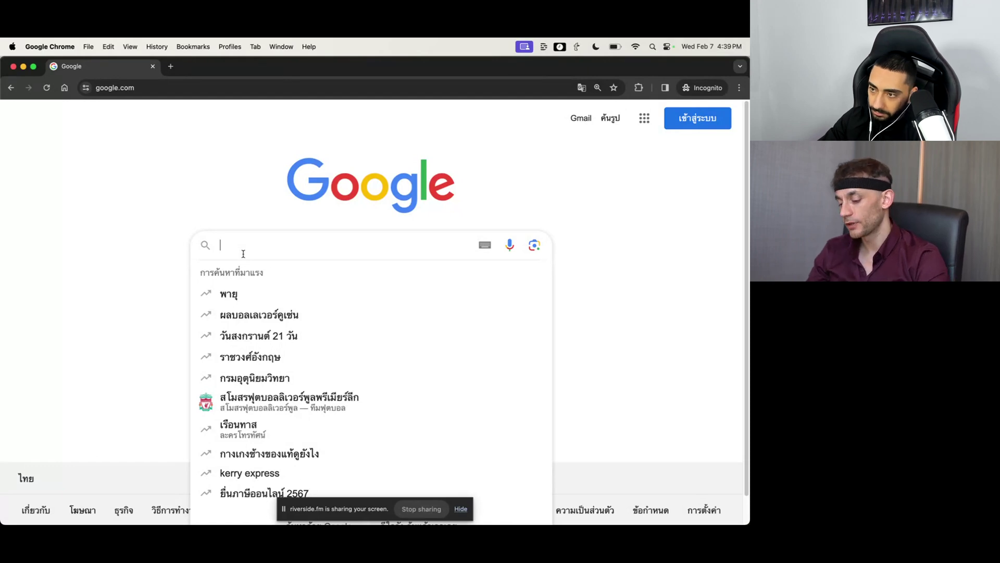
type("ahrefs keyword")
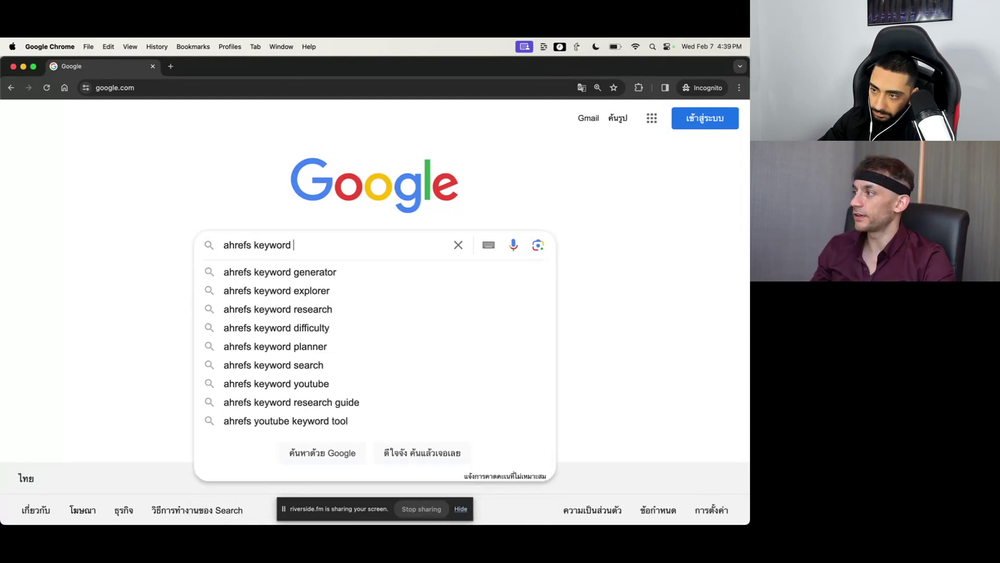
left_click(280, 272)
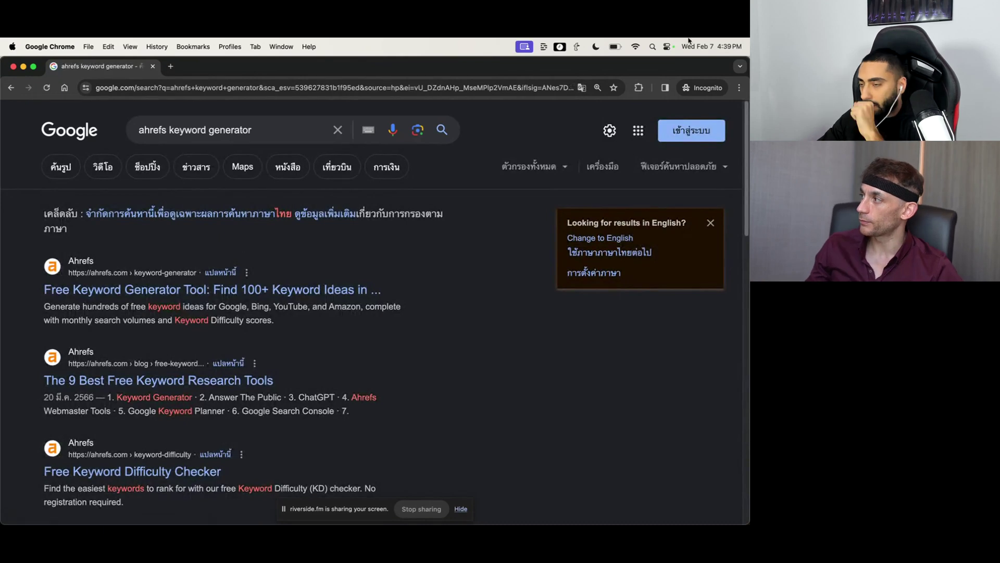
left_click(329, 290)
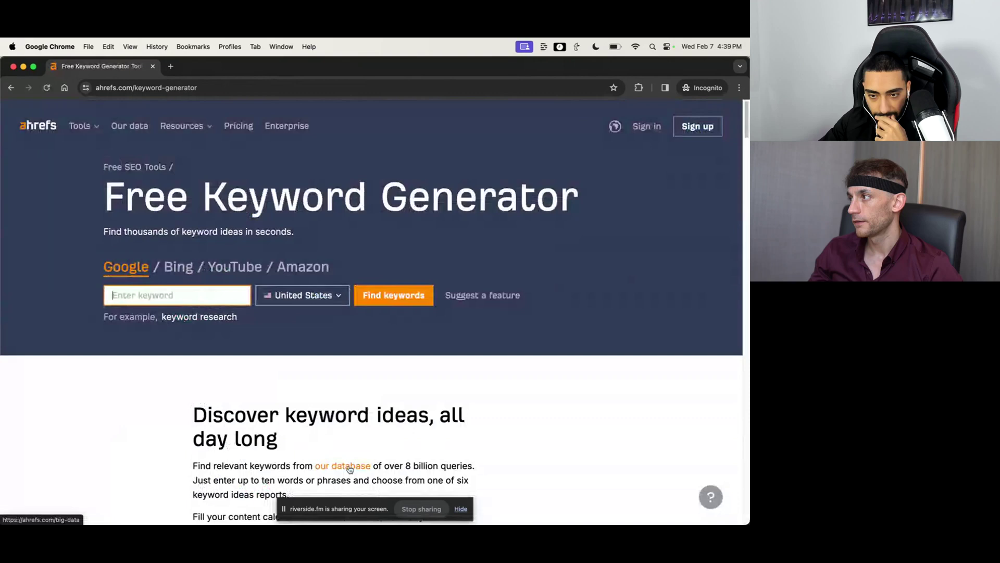
Step: Search 'best cameras' and review the 1,768 ideas and their KD values
left_click(193, 291)
type("best cameras")
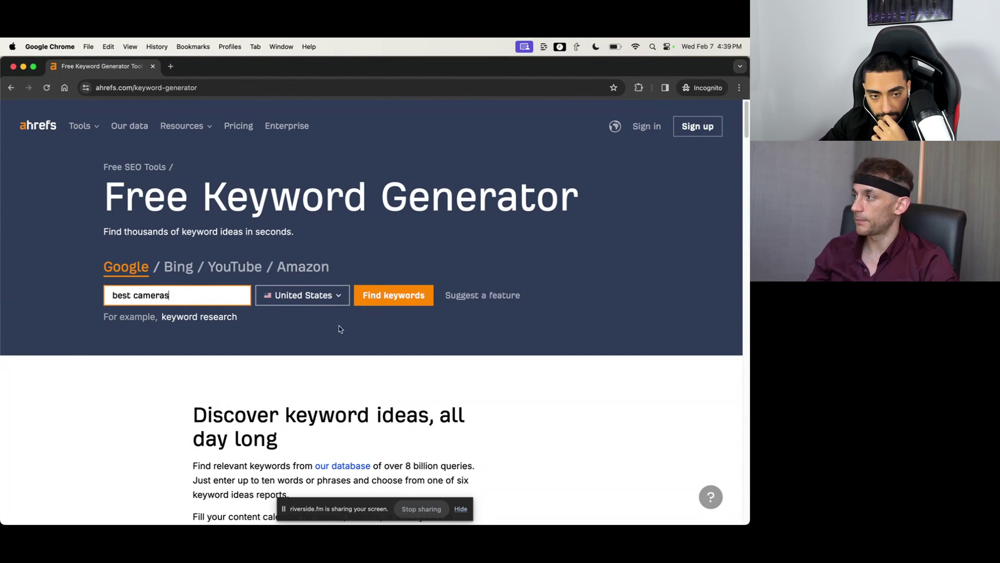
left_click(411, 301)
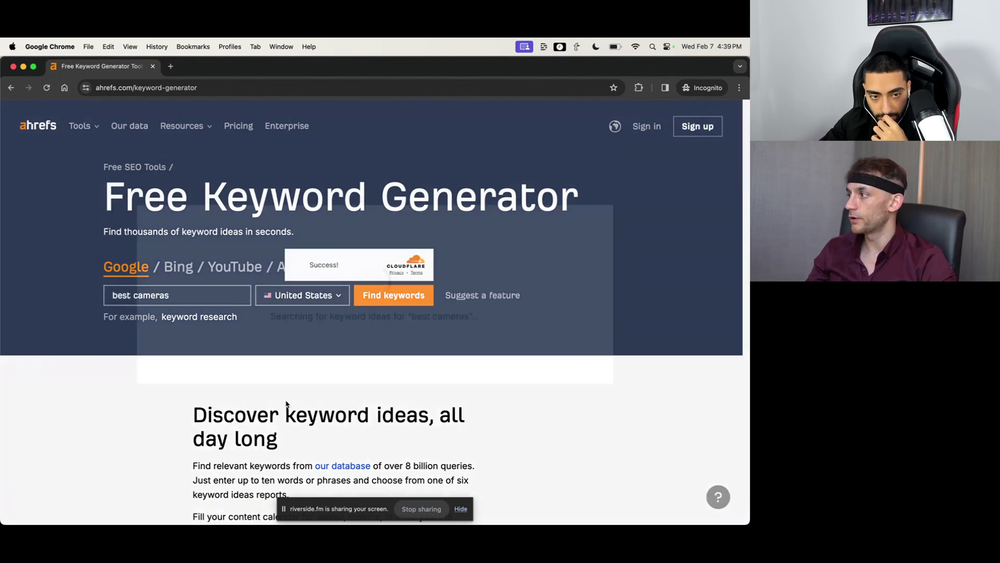
scroll(383, 306, "down", 3)
scroll(360, 279, "up", 3)
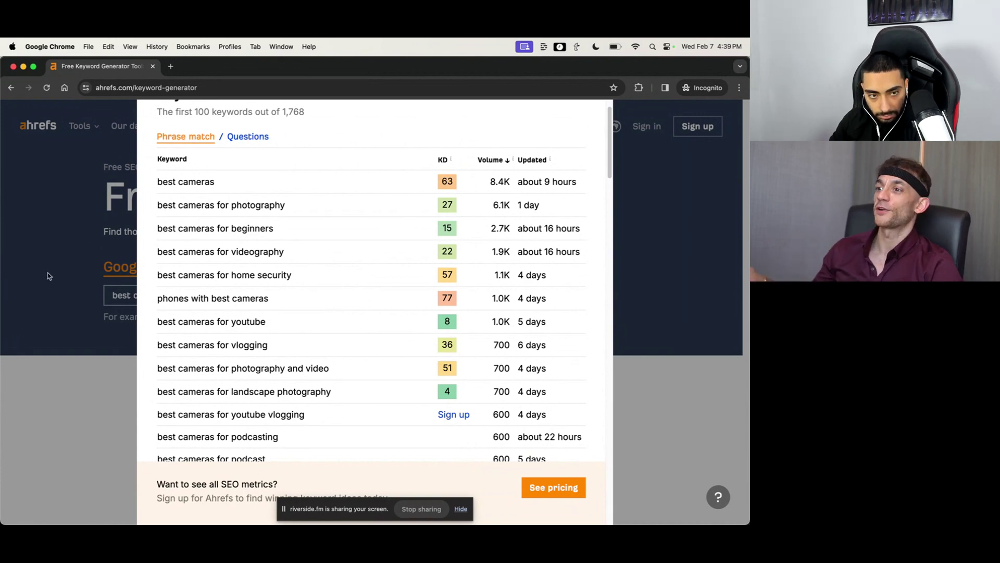
left_click_drag(331, 396, 156, 393)
left_click(456, 392)
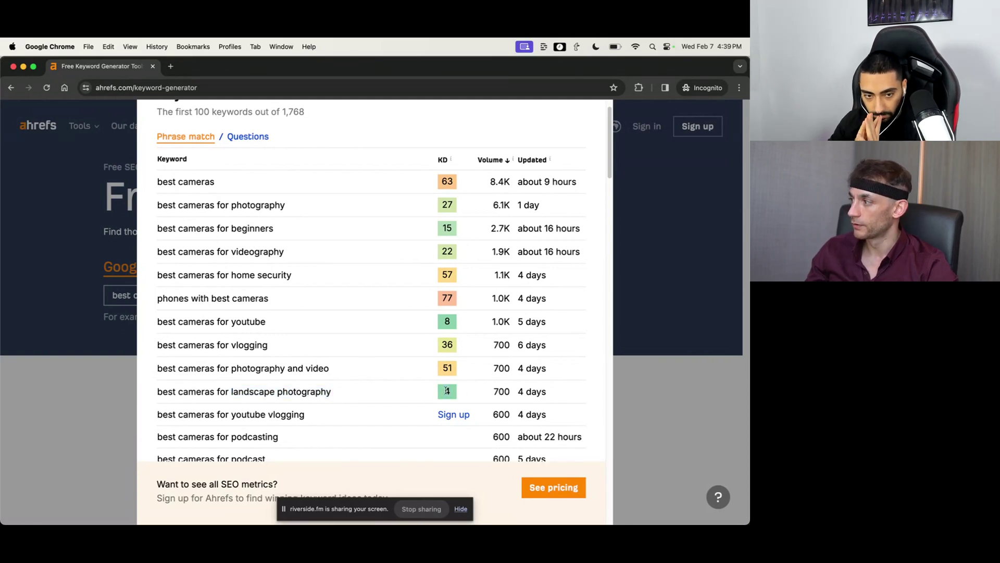
left_click_drag(447, 391, 152, 392)
left_click(152, 394)
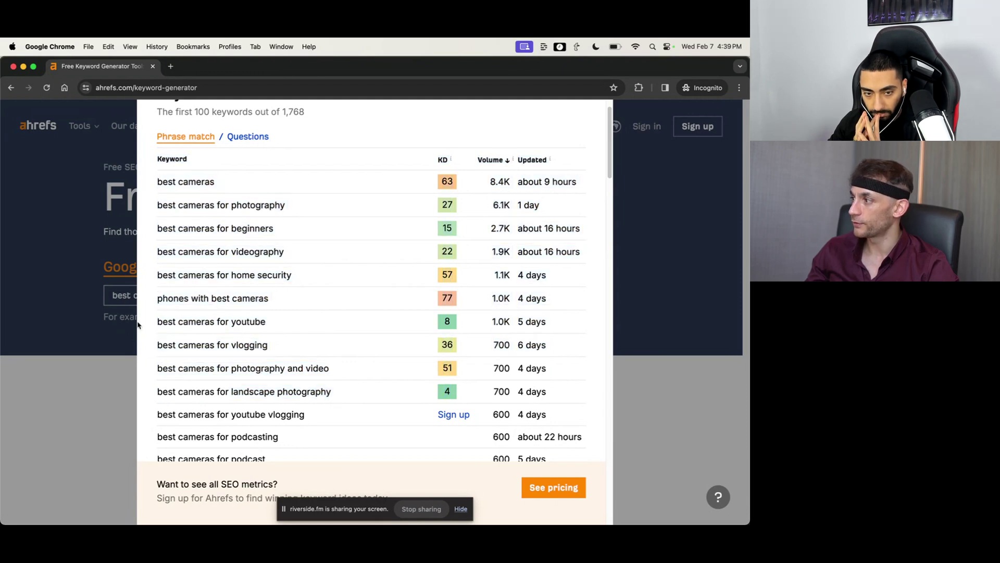
left_click_drag(173, 316, 469, 314)
left_click(464, 322)
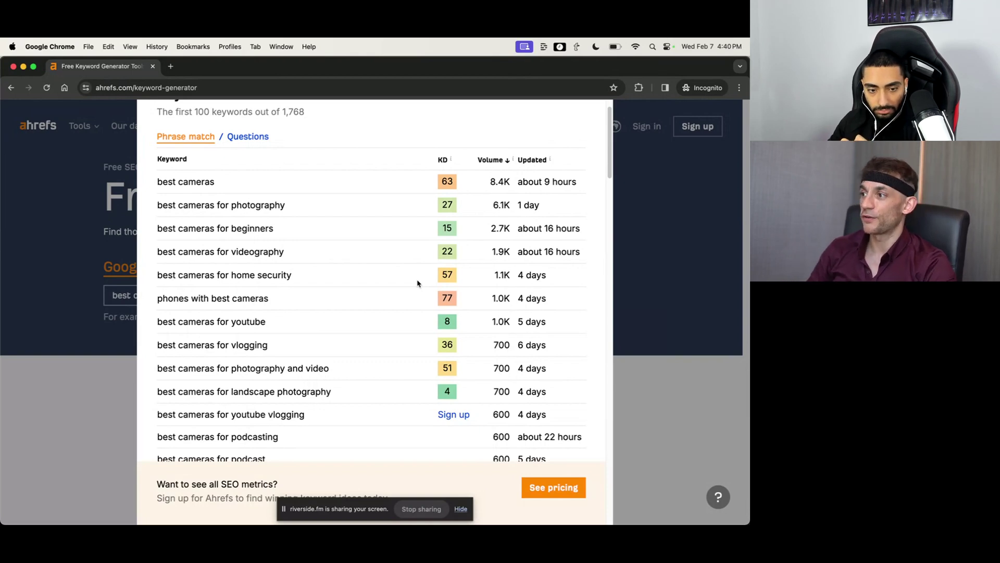
Step: Open google.com in a background tab and close the keyword ideas results
key("super+l")
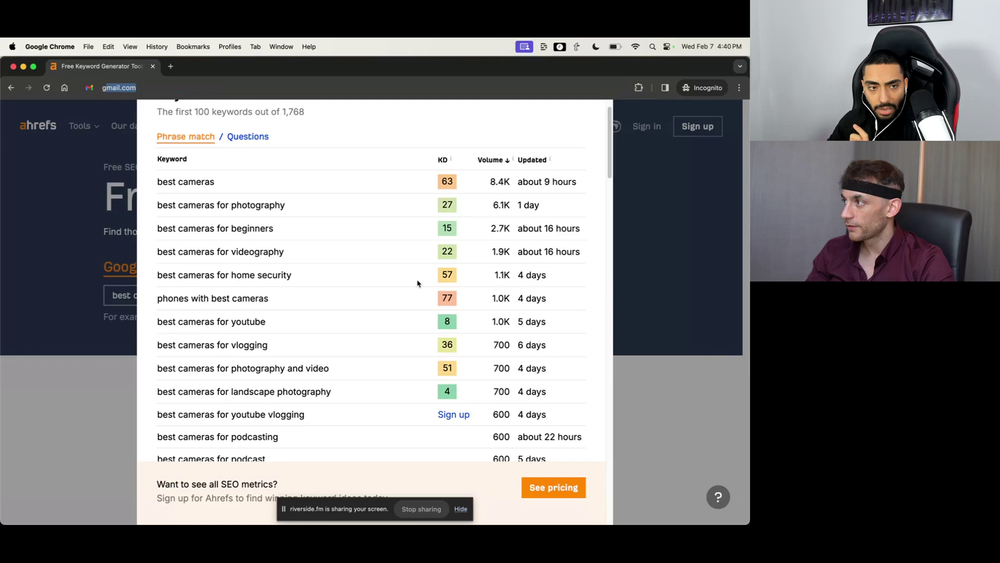
type("goo")
key("super+Return")
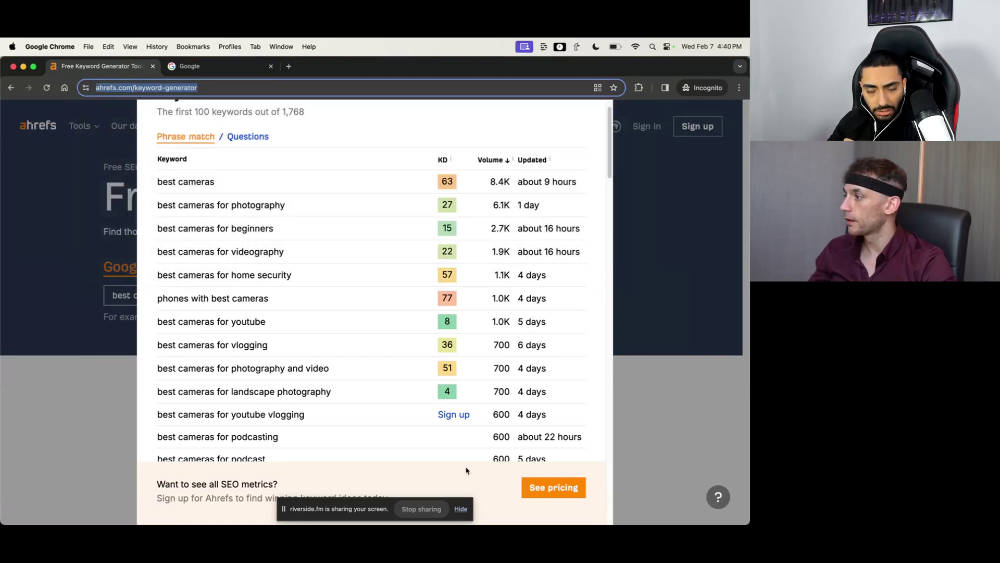
scroll(391, 201, "up", 2)
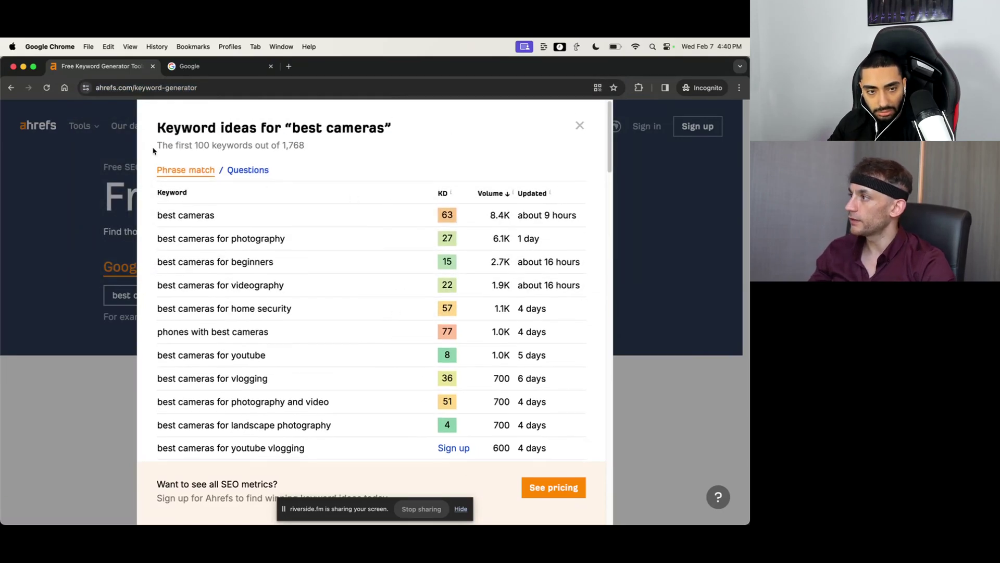
left_click(580, 126)
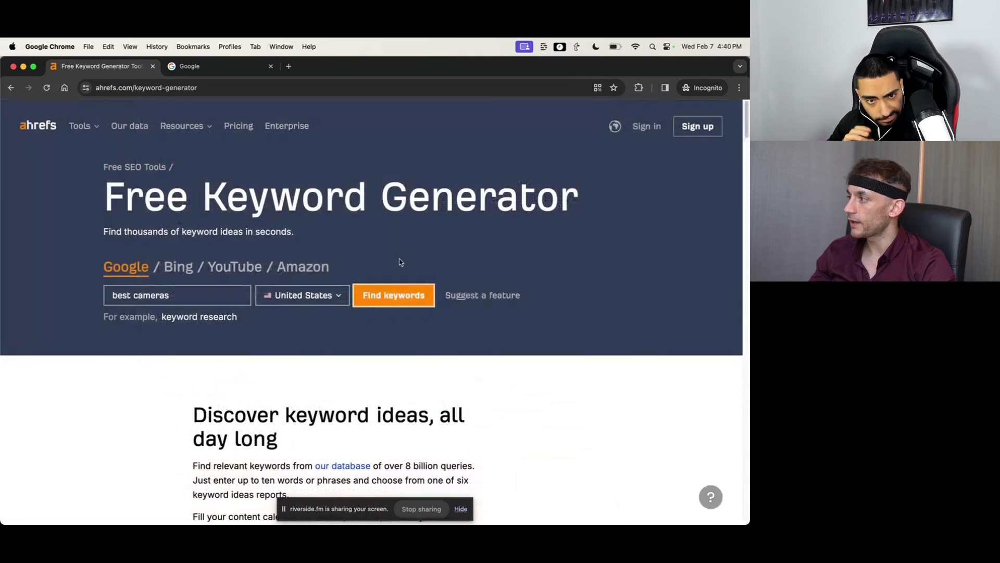
scroll(451, 368, "down", 15)
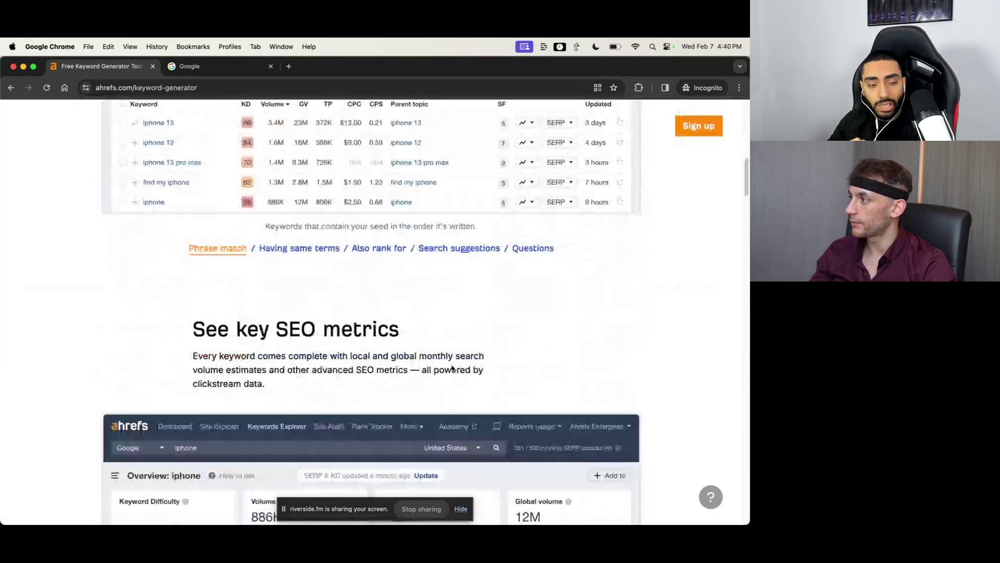
scroll(451, 368, "up", 15)
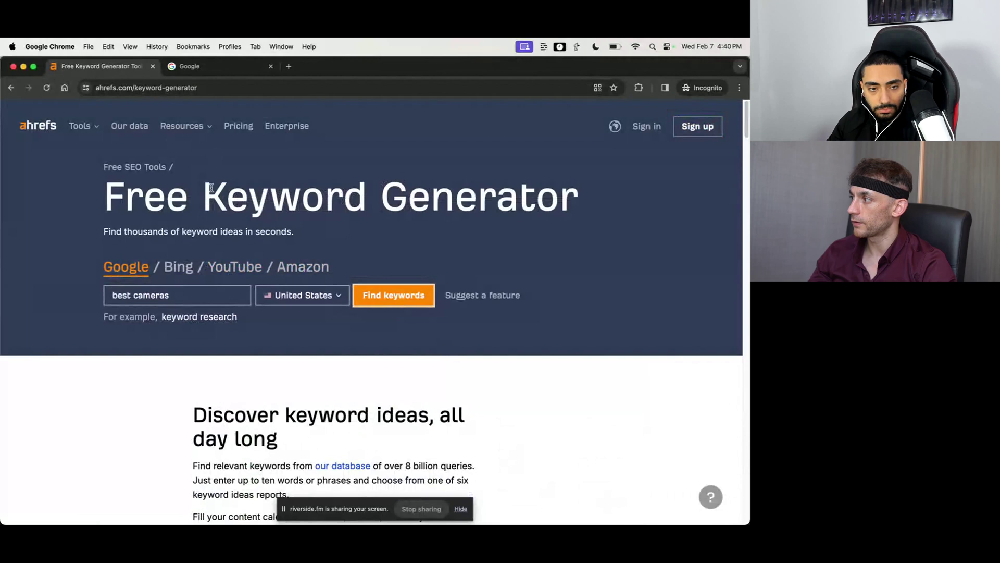
Step: Change the seed keyword to 'best birds' and search, passing the verification check
double_click(201, 290)
type("birds")
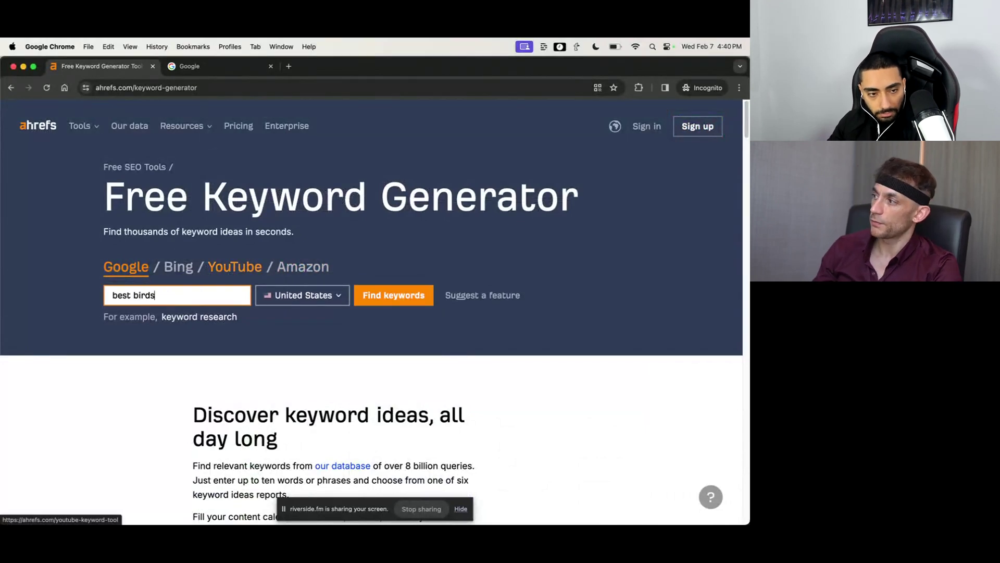
key("Return")
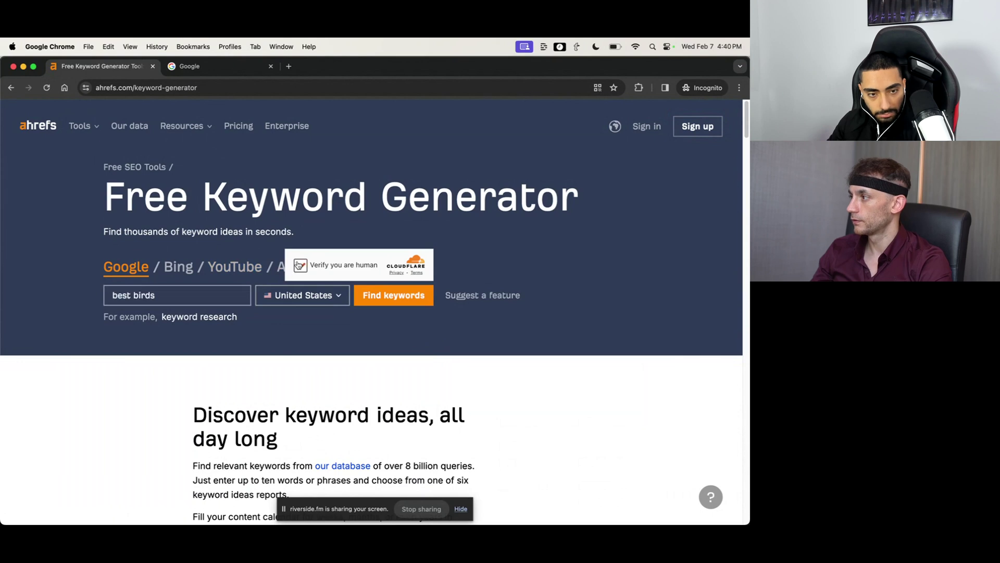
left_click(300, 266)
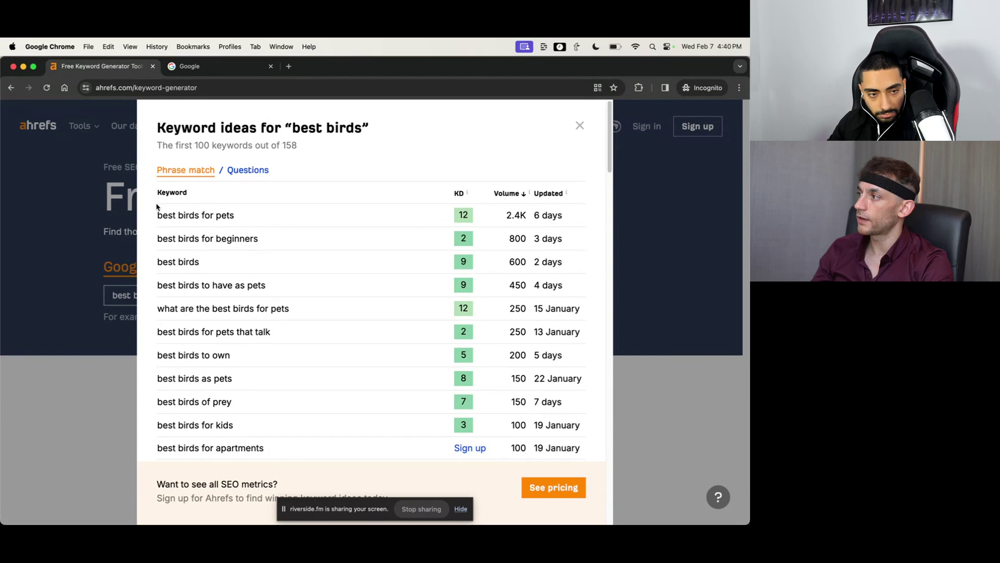
Step: Review the 158 'best birds' ideas and their difficulty scores, then close the generator tab
left_click_drag(154, 210, 204, 216)
left_click(205, 216)
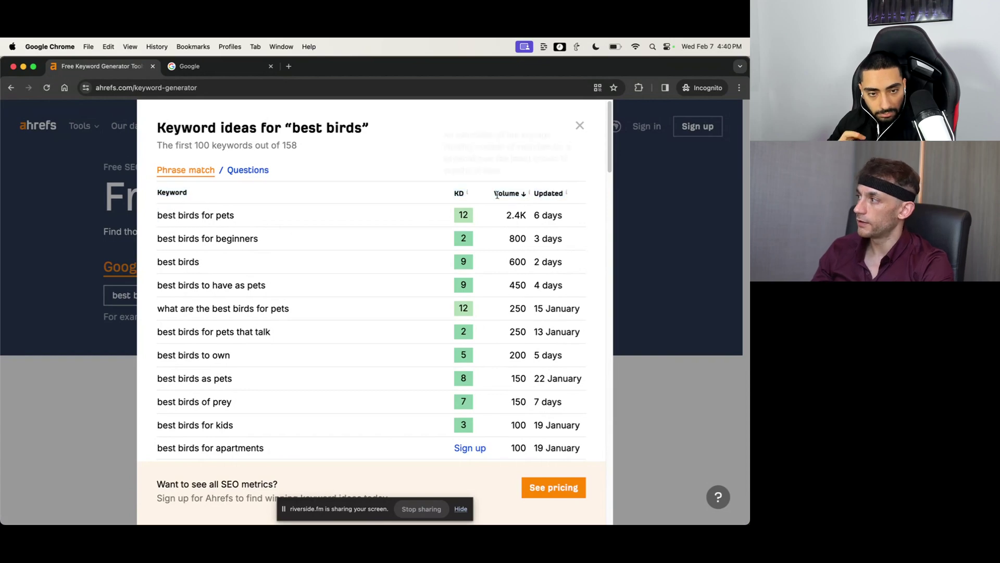
left_click_drag(451, 212, 486, 218)
left_click_drag(465, 280, 476, 290)
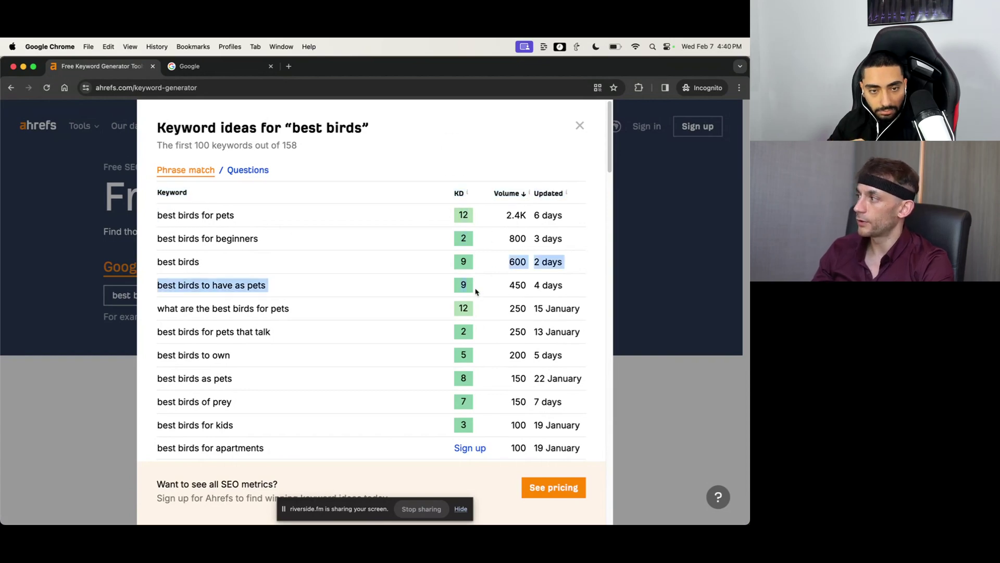
left_click(477, 290)
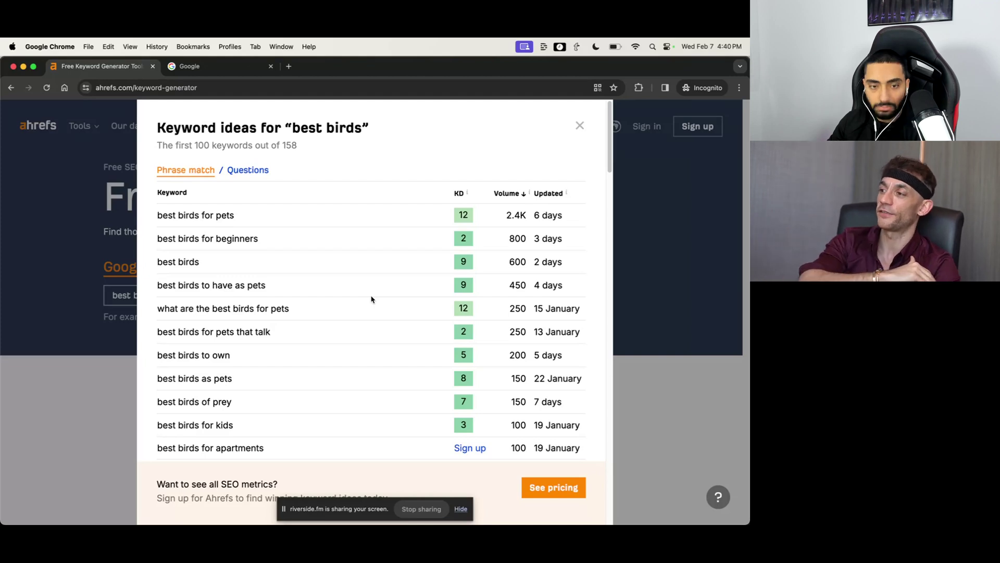
left_click_drag(450, 219, 464, 419)
left_click(463, 420)
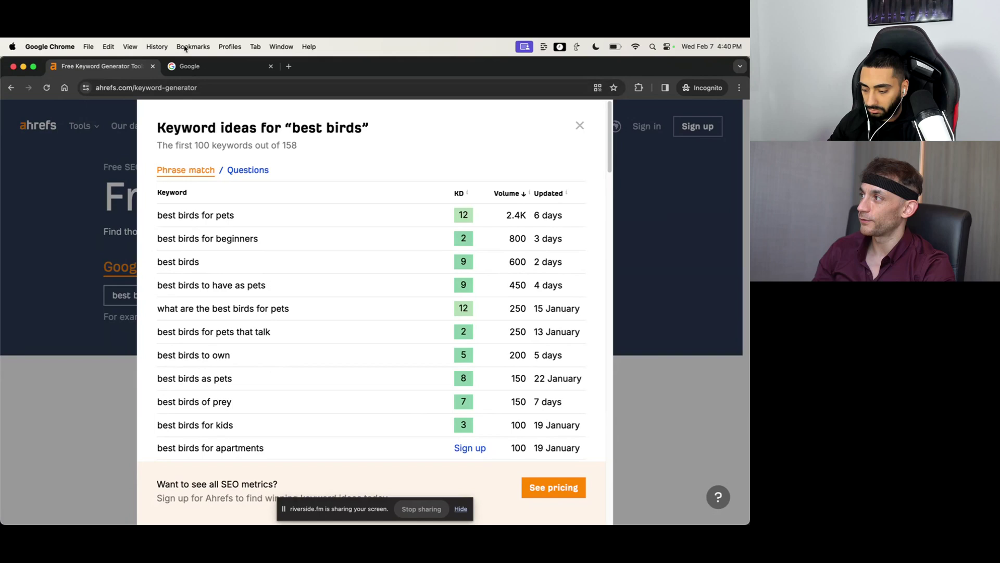
key("super+w")
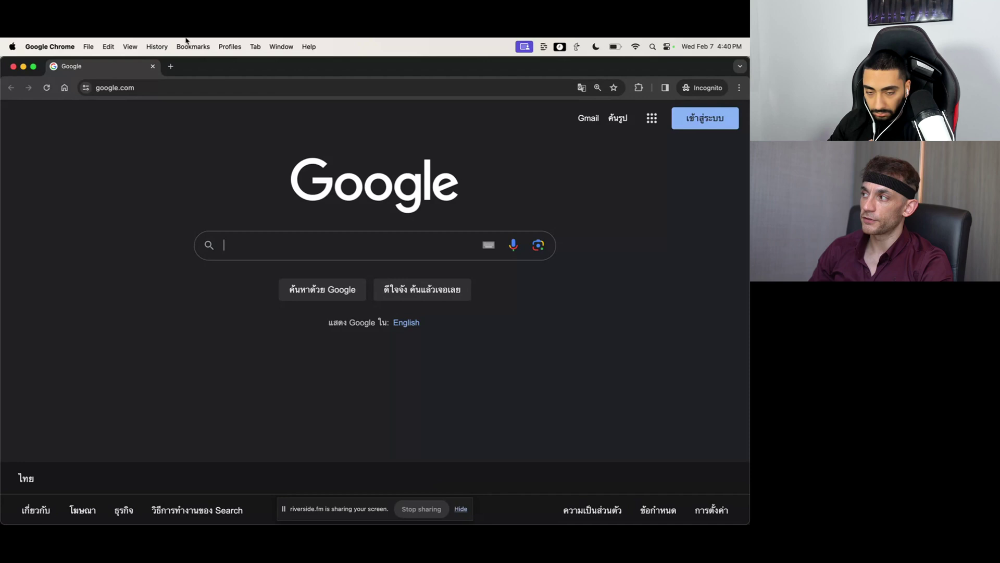
Step: Search Google for 'chatgpt for link building' with results shown in English
type("chatg")
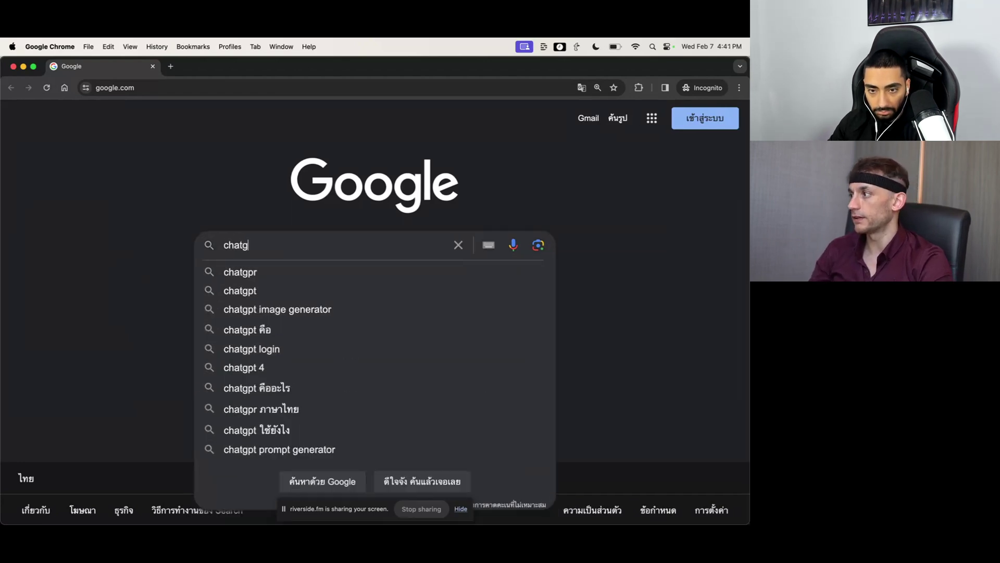
type("pt for link building")
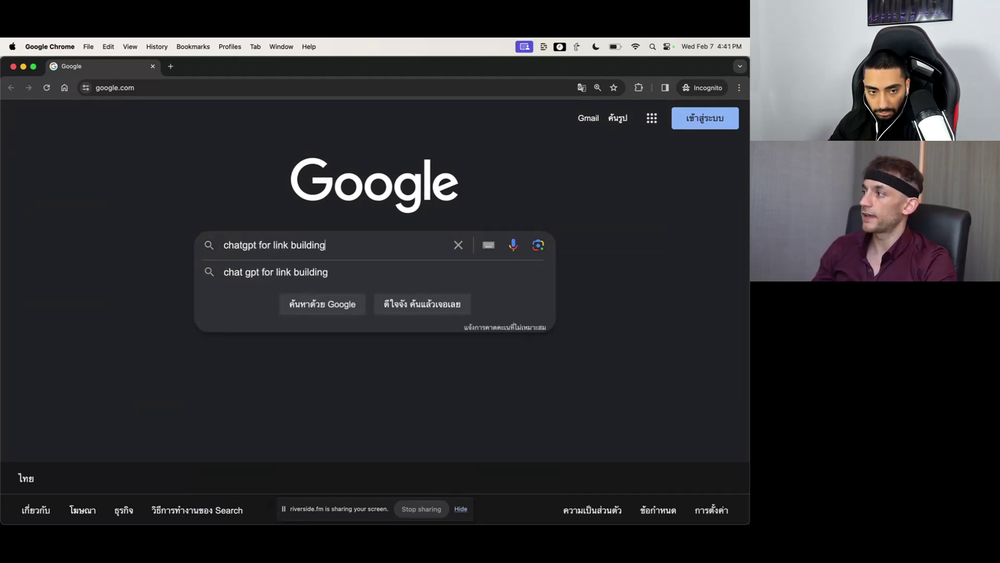
key("Return")
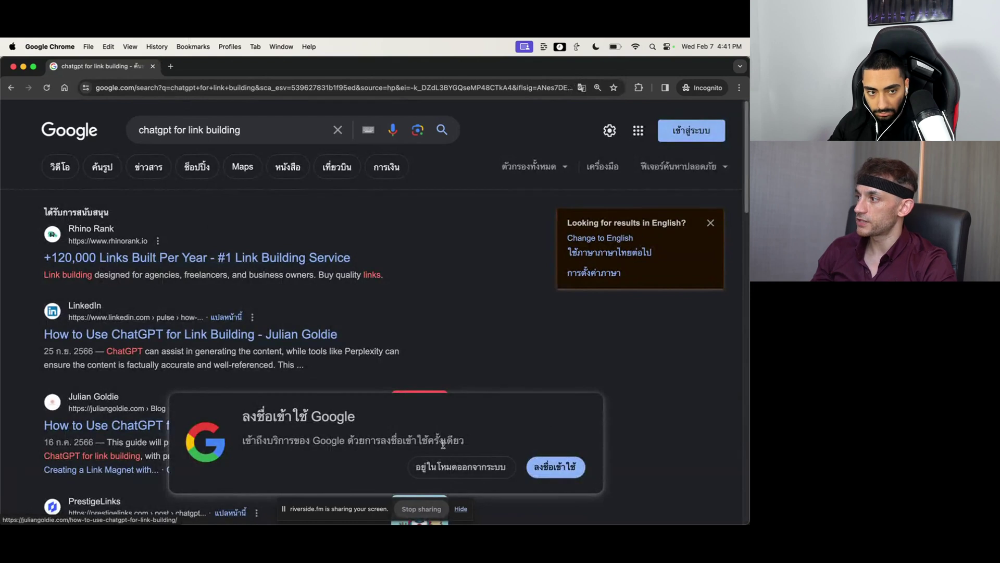
left_click(479, 466)
left_click(610, 239)
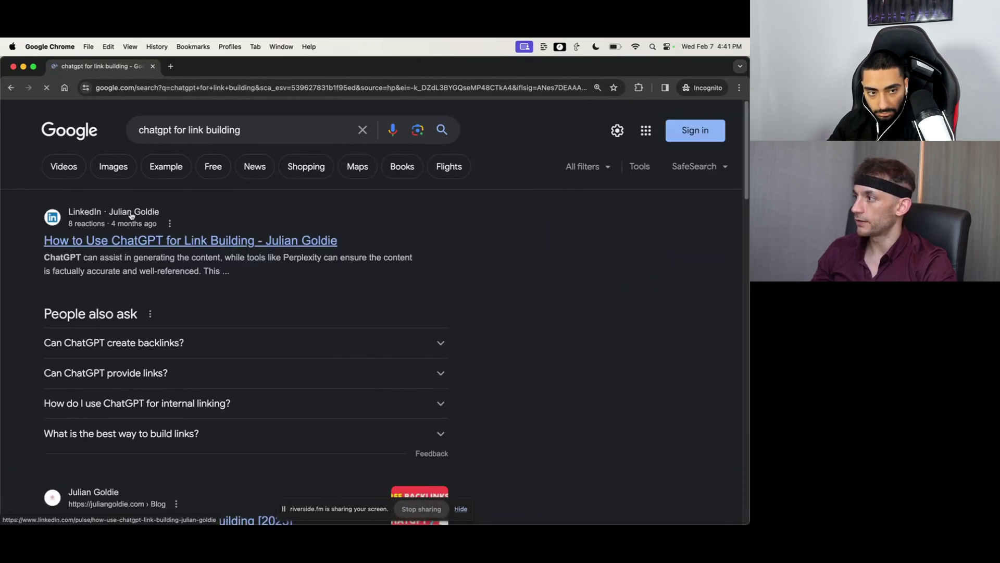
left_click(235, 142)
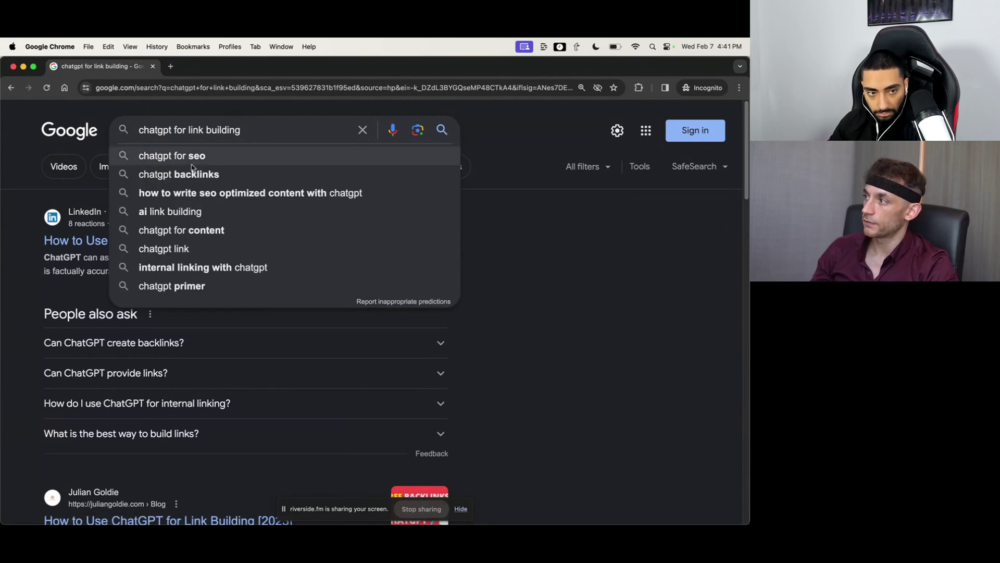
left_click(545, 122)
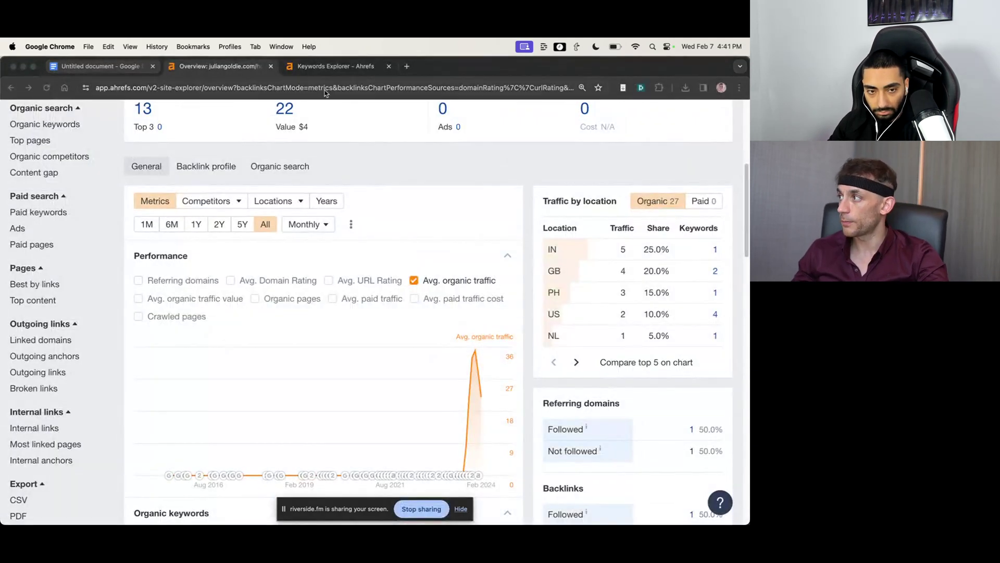
Step: Show the Ahrefs overview for 'chat gpt for link building', highlighting its 0–10 volume
left_click(338, 66)
left_click_drag(282, 202, 340, 244)
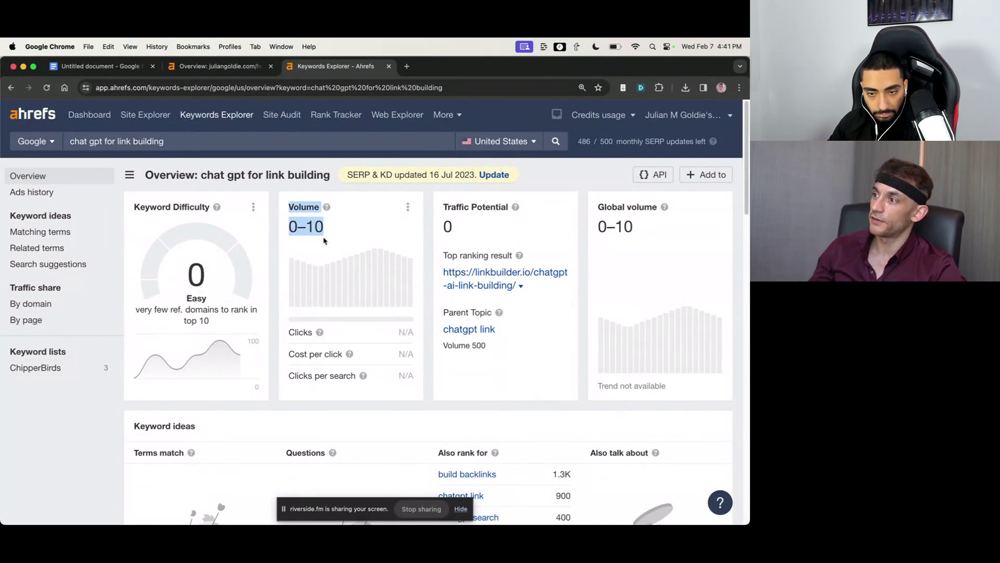
left_click(343, 234)
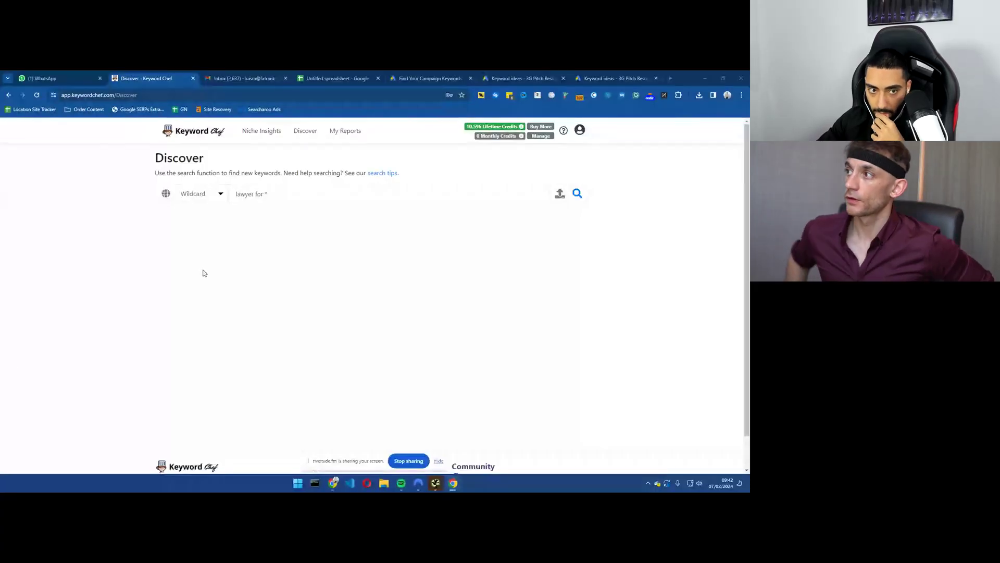
Step: Keep the Wildcard search type and run the search for 'lawyer for *', showing 696-credit results
left_click(294, 194)
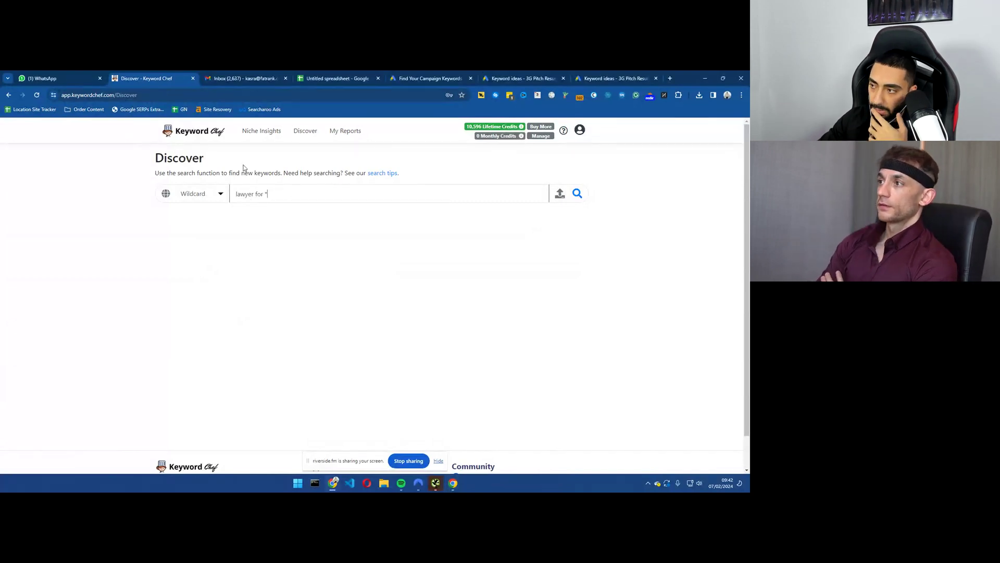
left_click(206, 199)
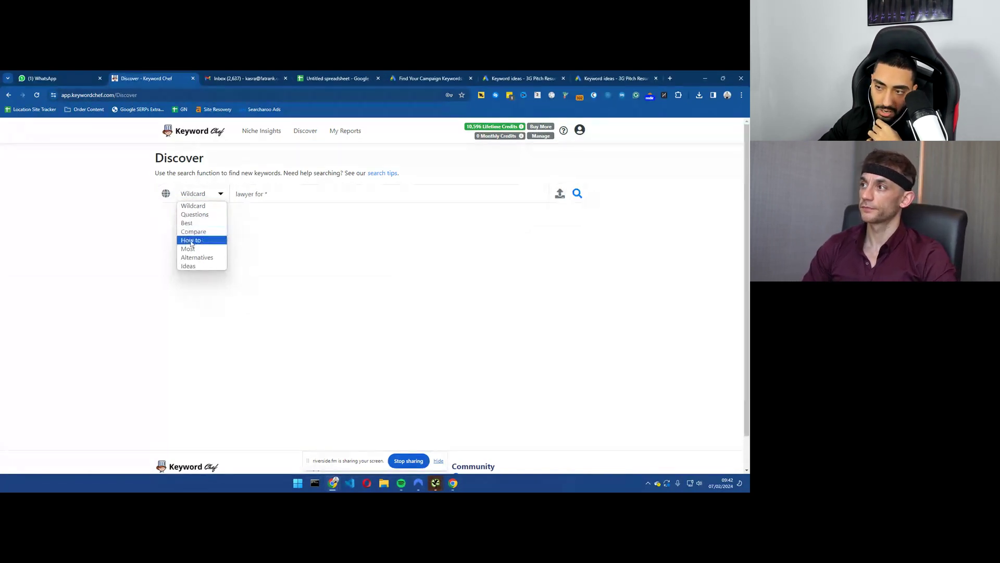
left_click(277, 246)
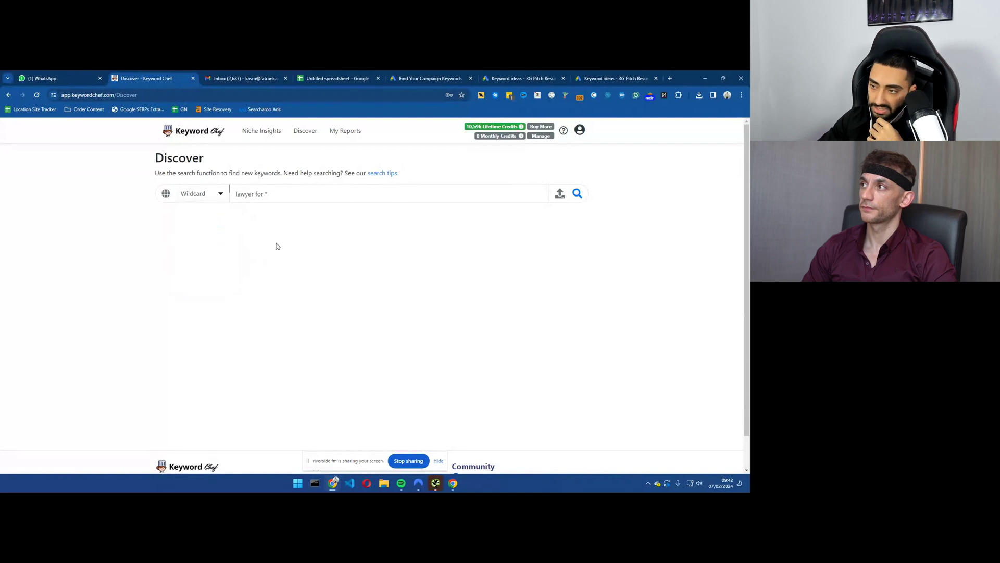
left_click_drag(278, 193, 254, 196)
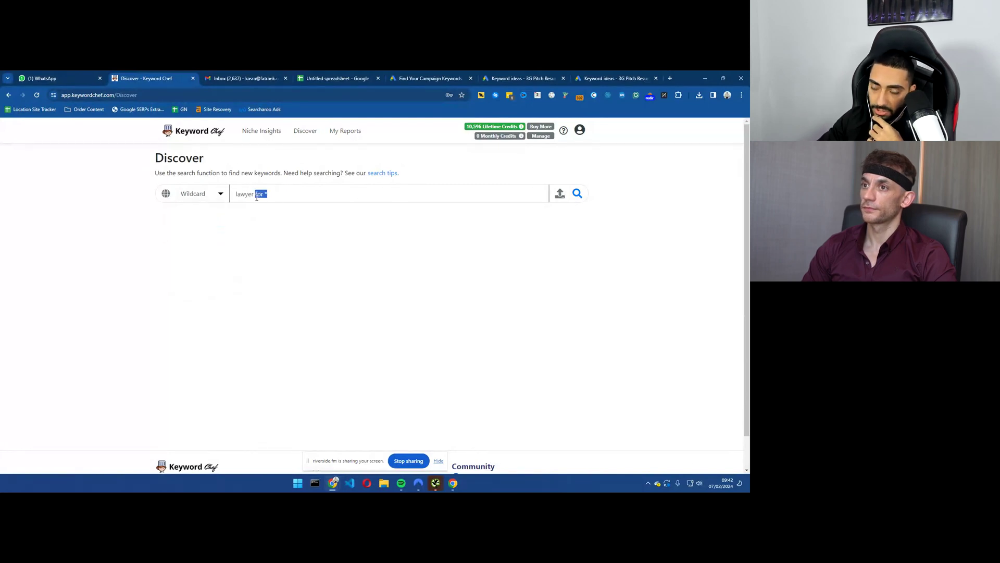
left_click(277, 199)
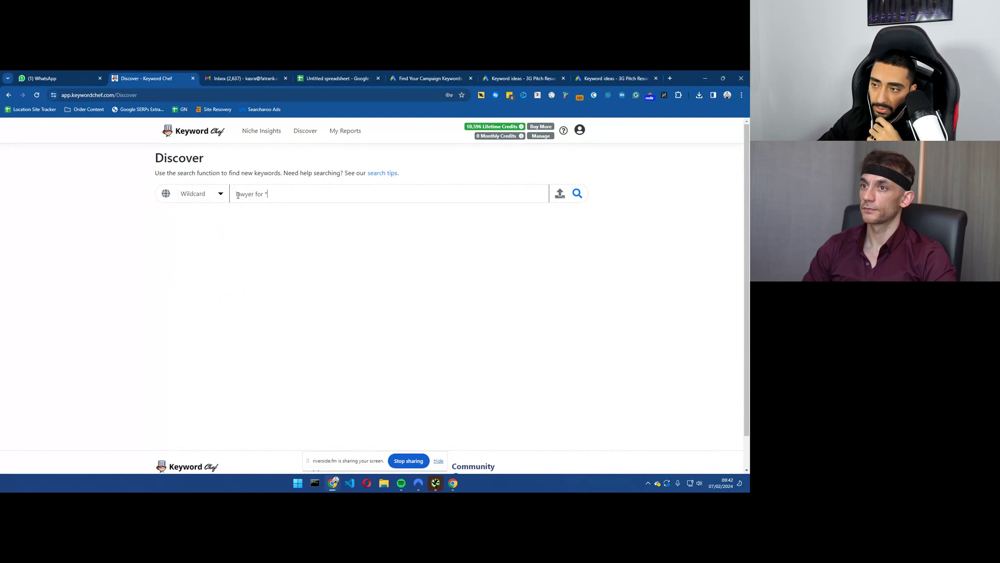
left_click_drag(237, 195, 257, 197)
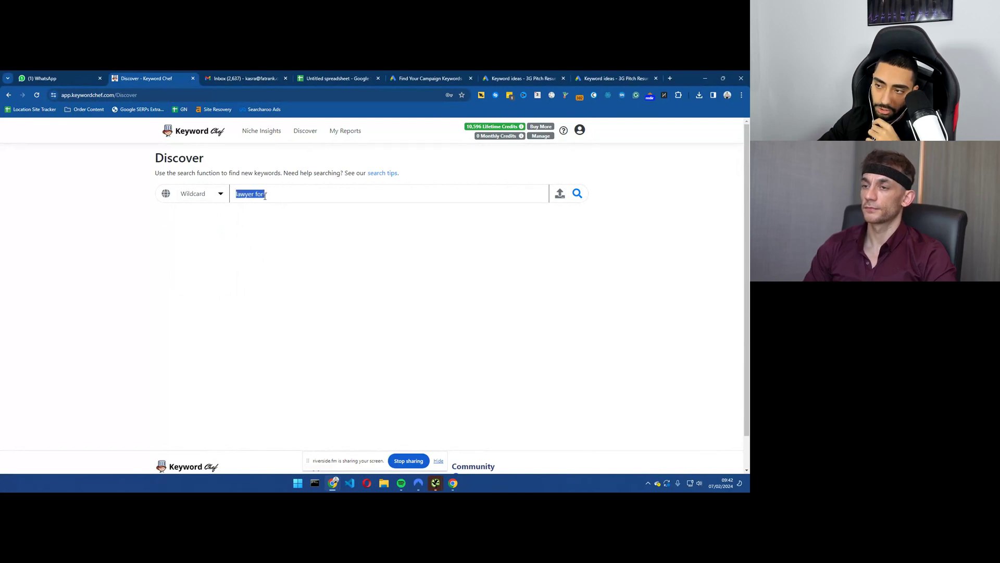
left_click(267, 195)
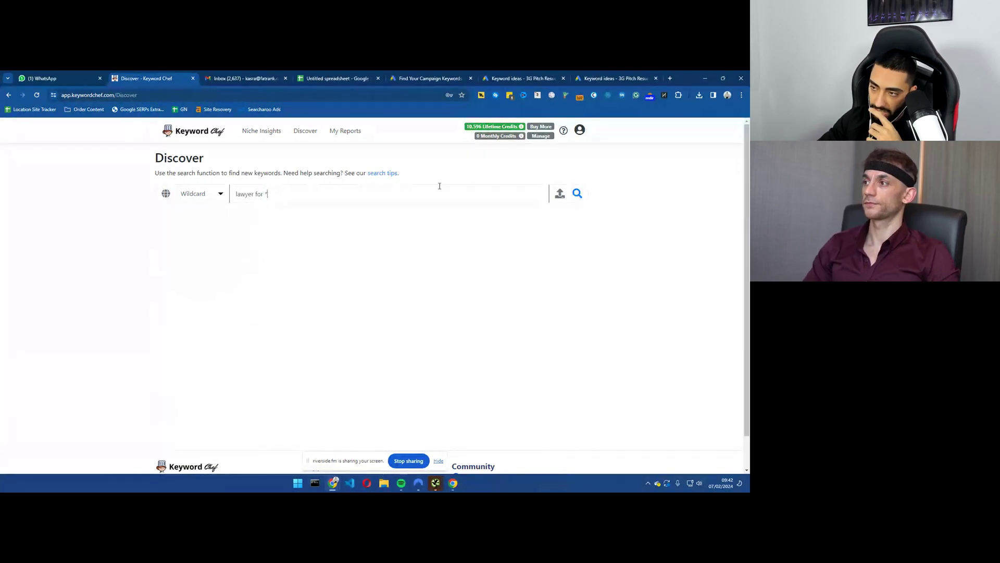
left_click(577, 193)
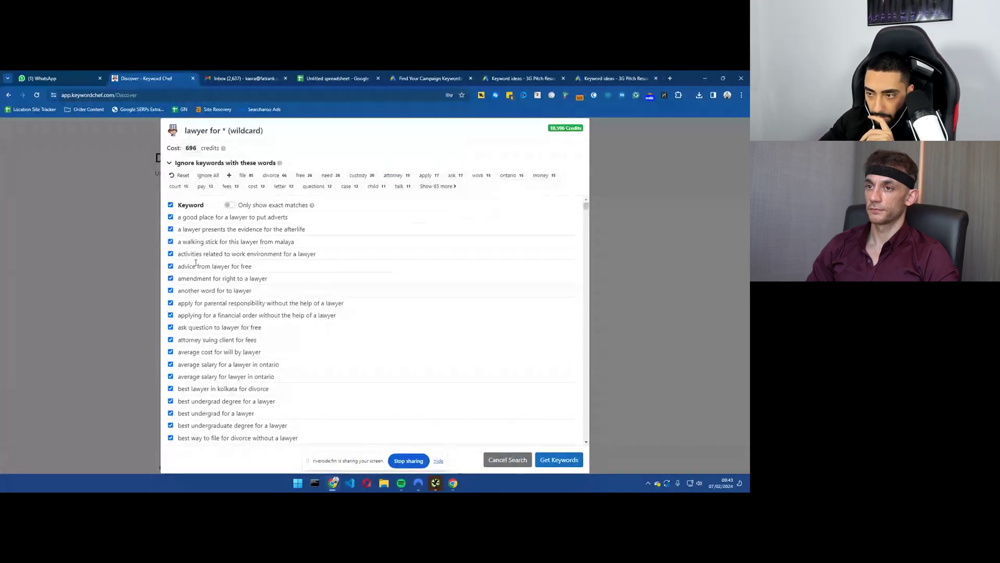
Step: Scroll down through the 'lawyer for *' keyword suggestions
scroll(197, 267, "down", 3)
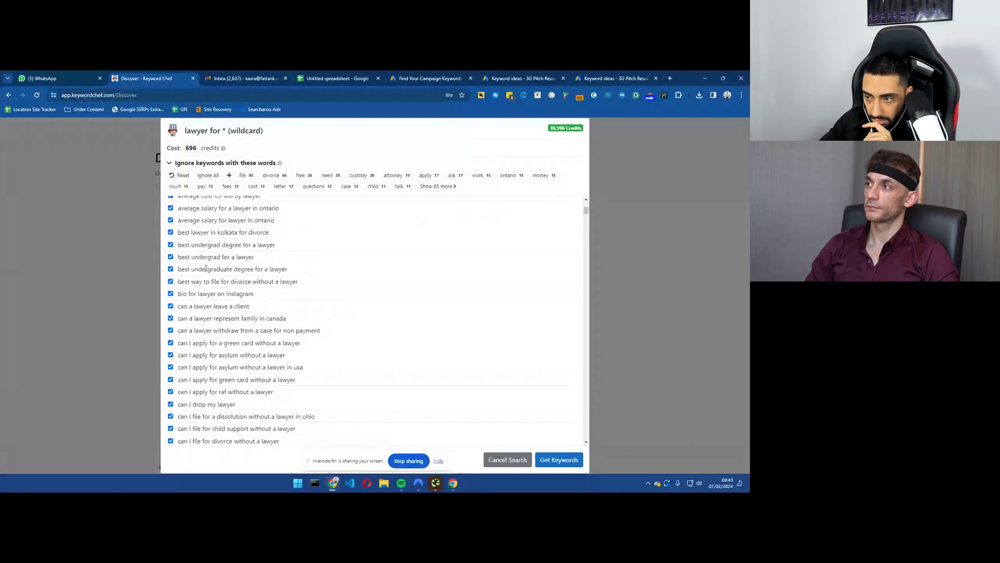
scroll(193, 268, "down", 1)
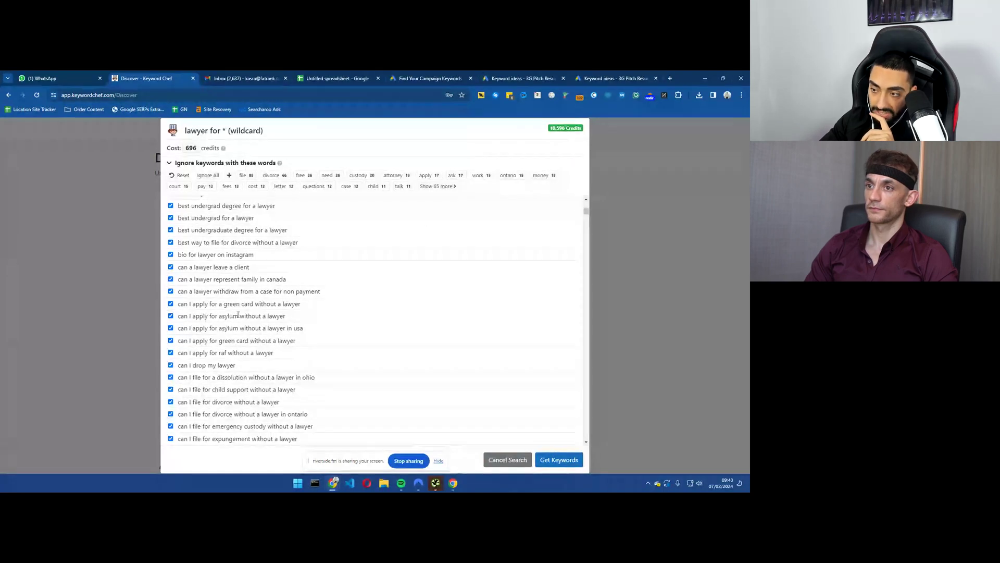
scroll(248, 314, "down", 5)
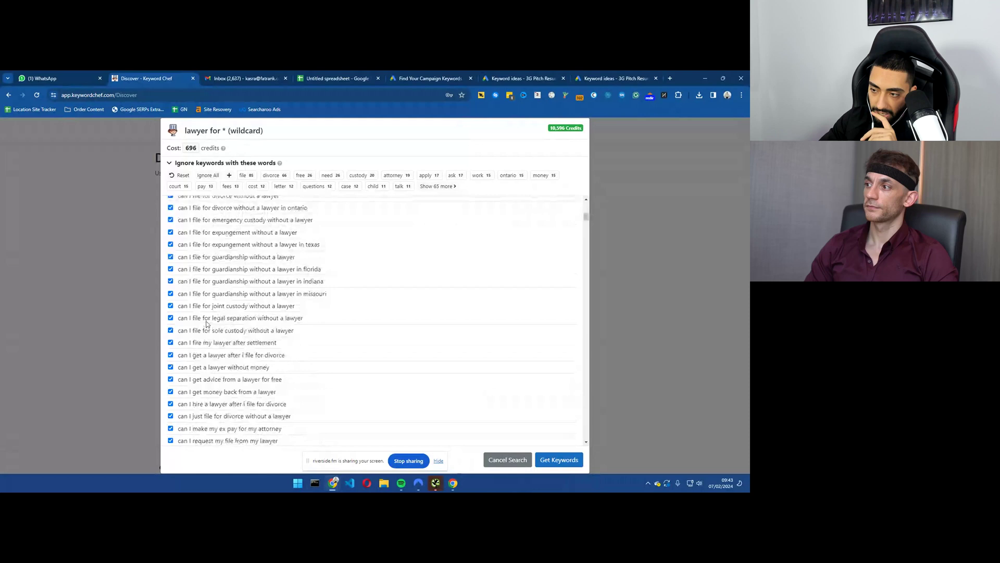
scroll(206, 323, "down", 10)
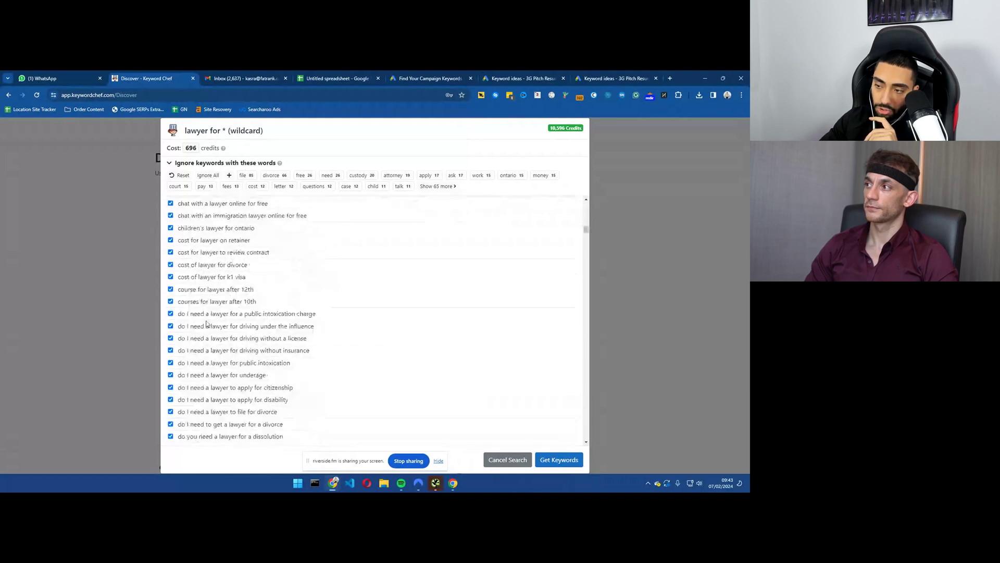
scroll(206, 324, "down", 1)
scroll(207, 324, "down", 8)
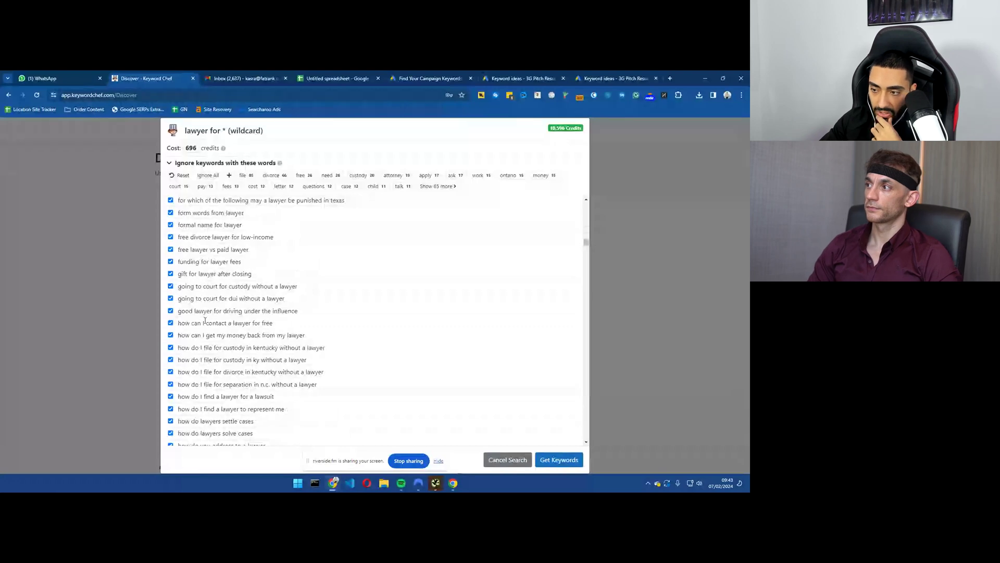
scroll(204, 303, "down", 2)
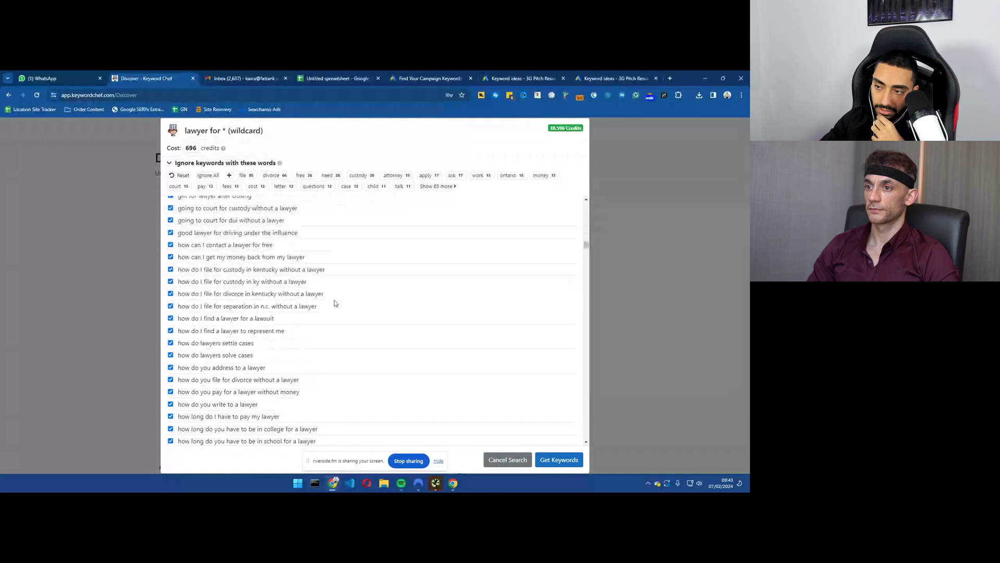
Step: Select the keyword 'how do I file for divorce in kentucky without a lawyer' and bring up its context menu
left_click_drag(324, 294, 180, 295)
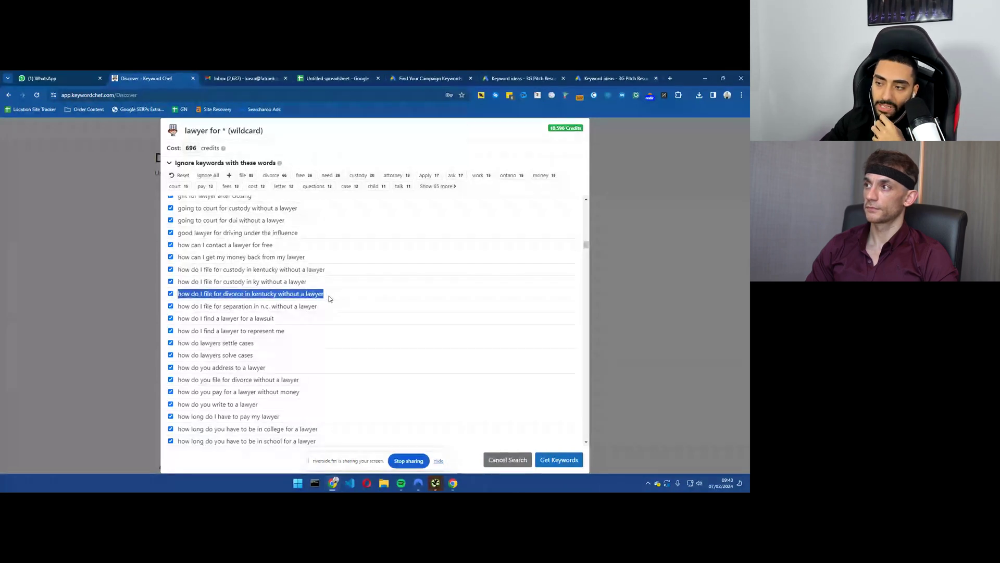
left_click(311, 292)
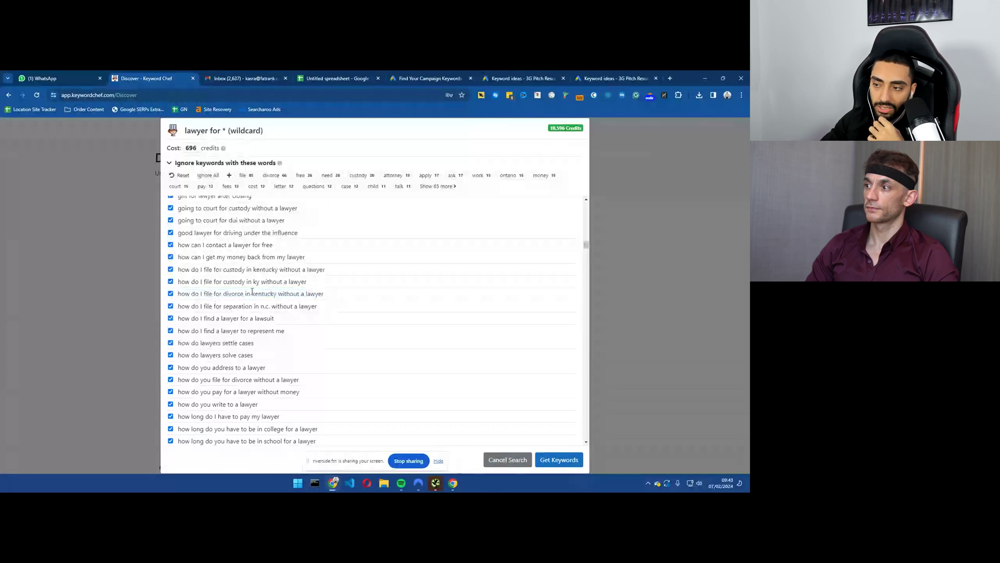
left_click_drag(252, 293, 328, 295)
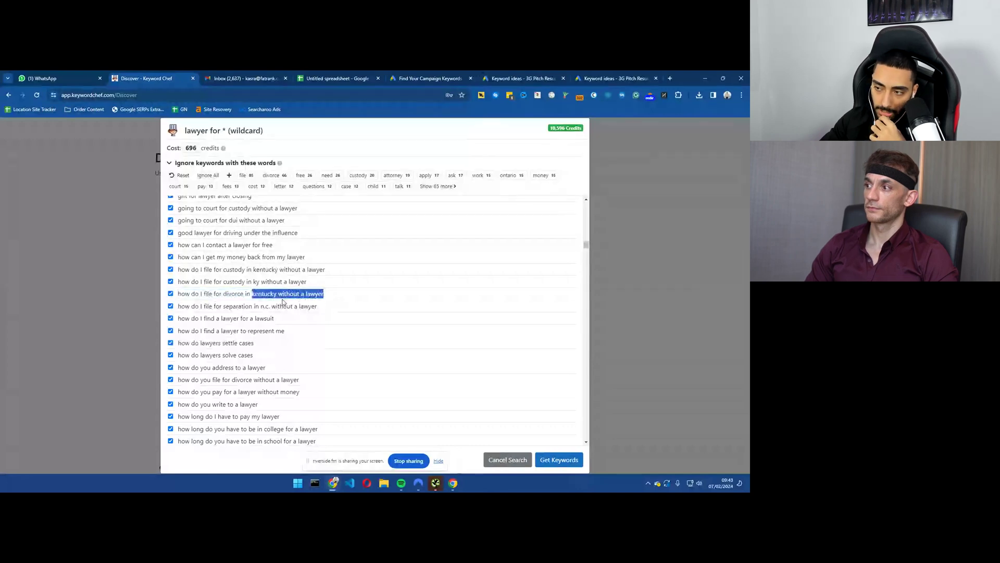
triple_click(239, 294)
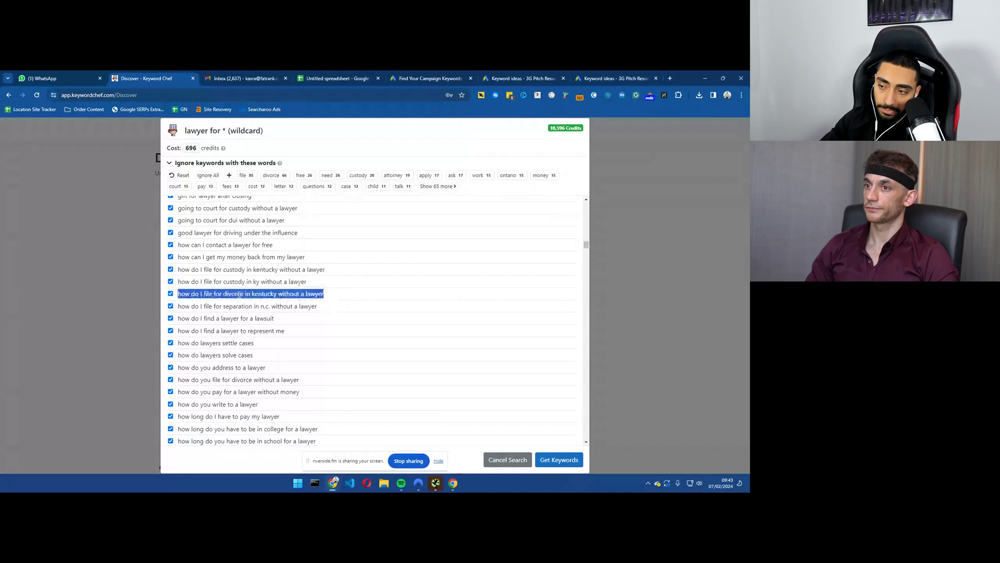
right_click(239, 294)
Step: Search Google for the selected Kentucky divorce keyword and view the results
left_click(278, 322)
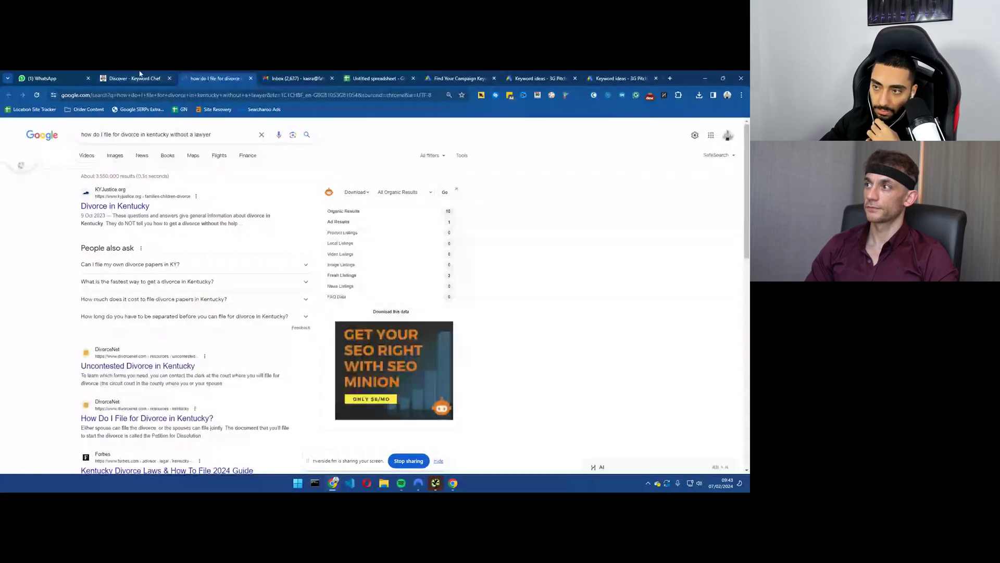
left_click(139, 76)
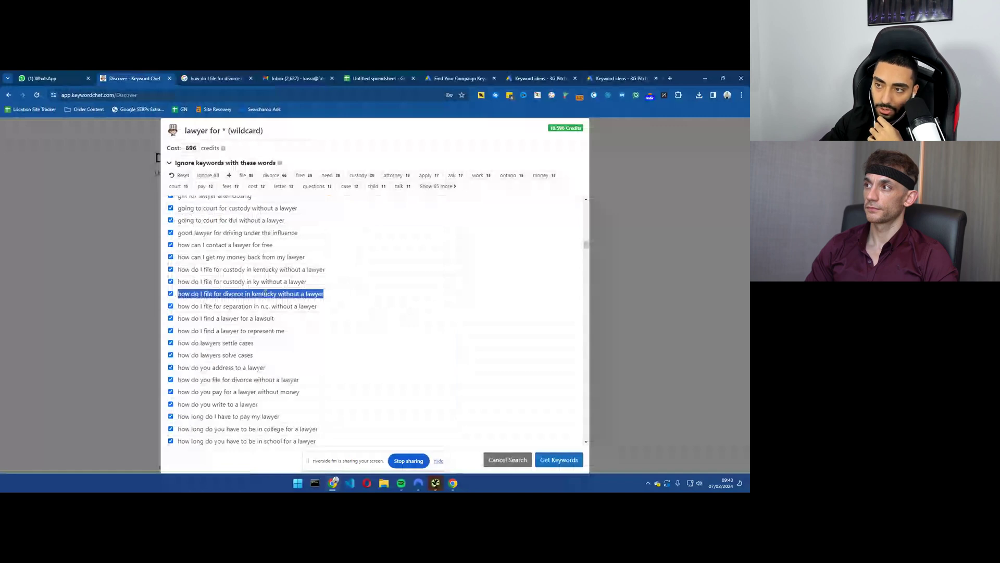
key("ctrl+Tab")
Step: Open kyjustice.org's 'Divorce in Kentucky' page, dismiss its notice, skim it, then return to Keyword Chef
left_click(147, 207)
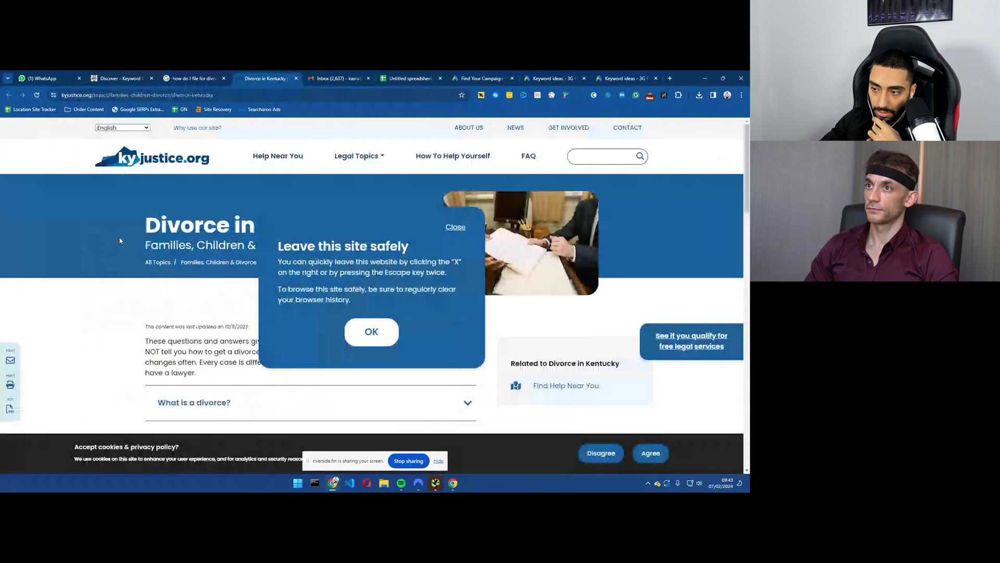
left_click(120, 240)
scroll(126, 269, "down", 3)
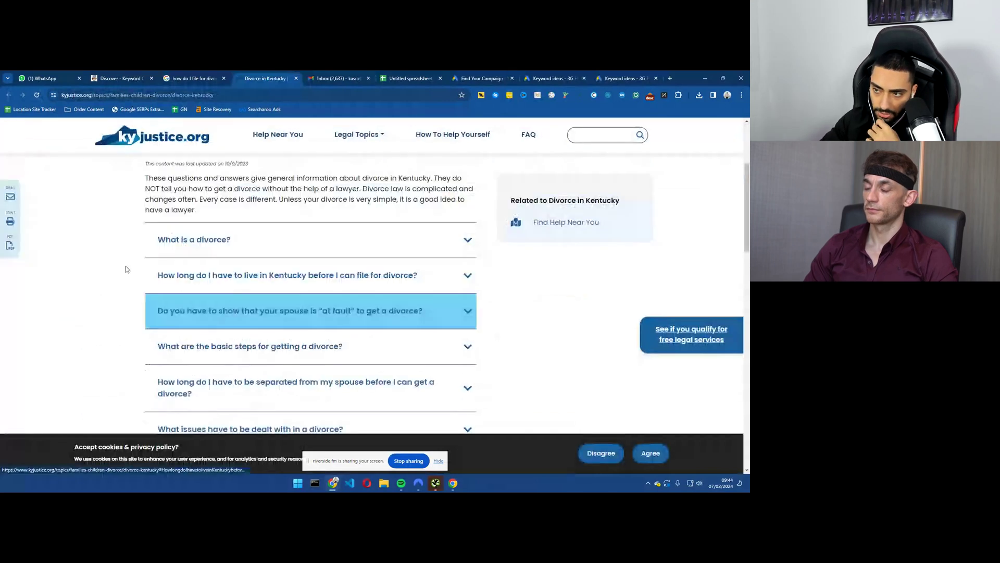
scroll(126, 269, "down", 4)
left_click(154, 74)
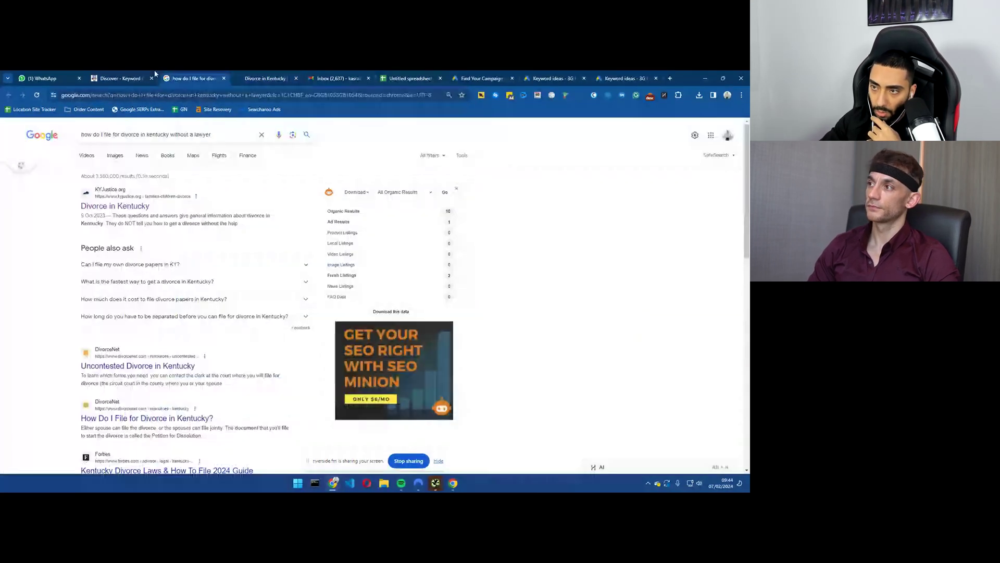
left_click(122, 78)
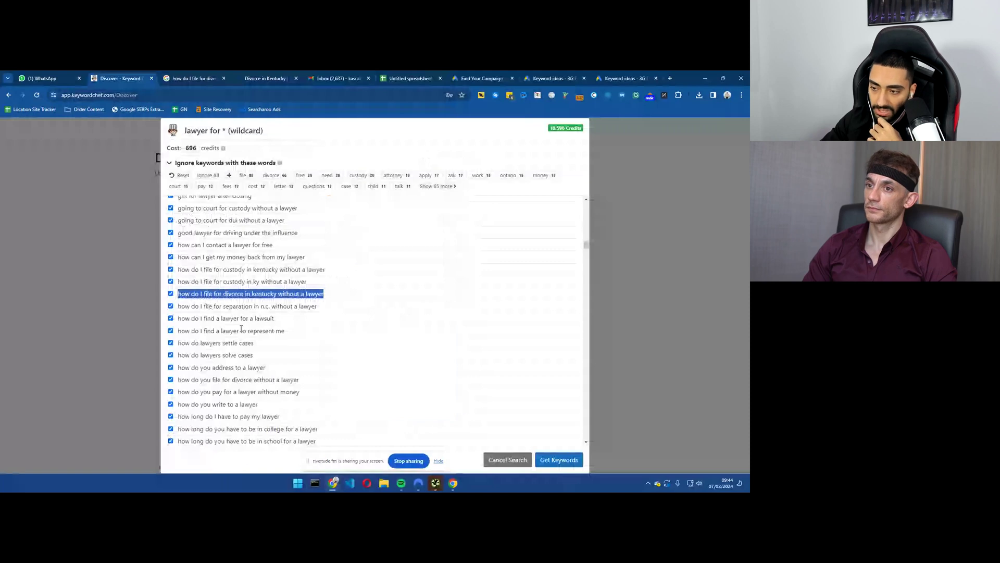
Step: Highlight 'how long does an attorney have to respond to another attorney' in the wildcard results
scroll(249, 328, "down", 5)
scroll(257, 327, "up", 1)
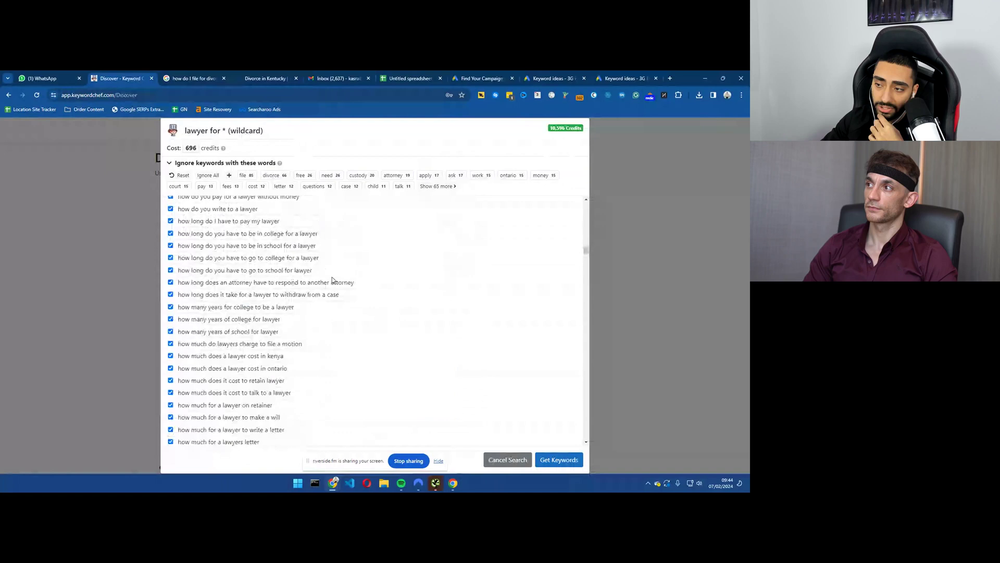
left_click_drag(368, 282, 180, 285)
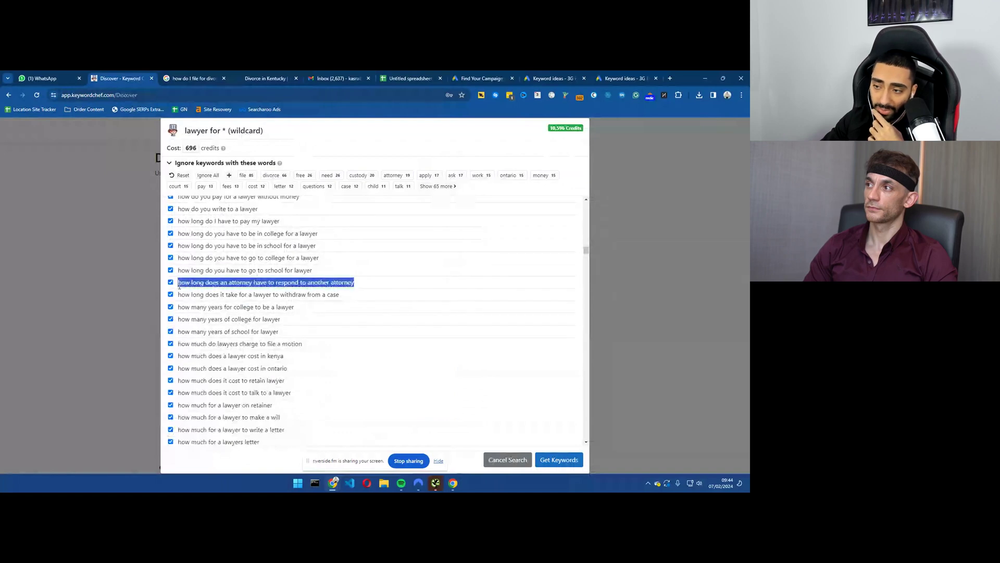